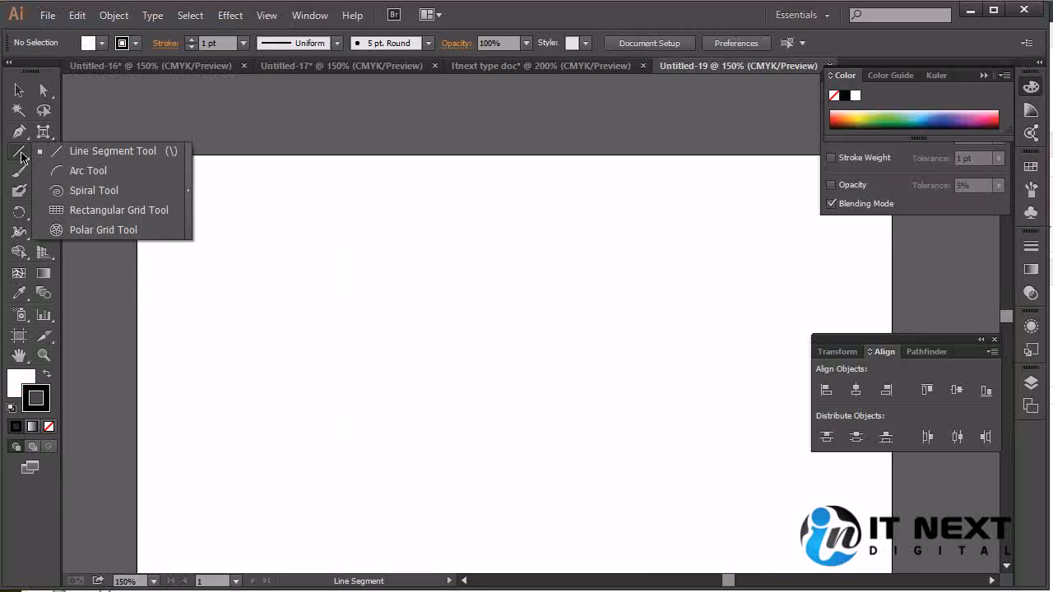
# Detach the Line Segment tool group as a floating panel and place it above the artboard's upper-left corner
pyautogui.click(147, 151)
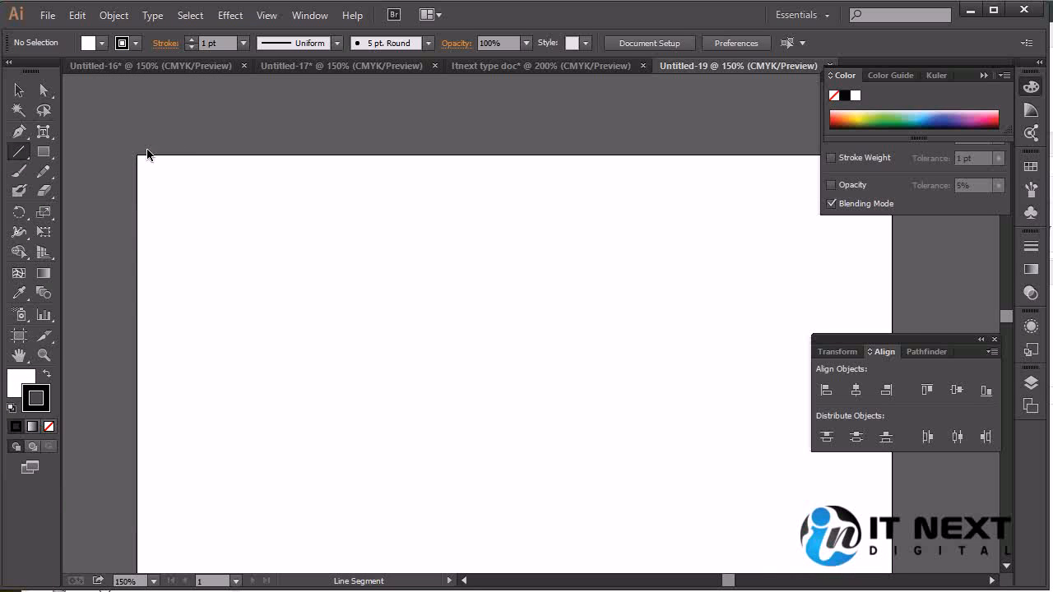
pyautogui.click(18, 153)
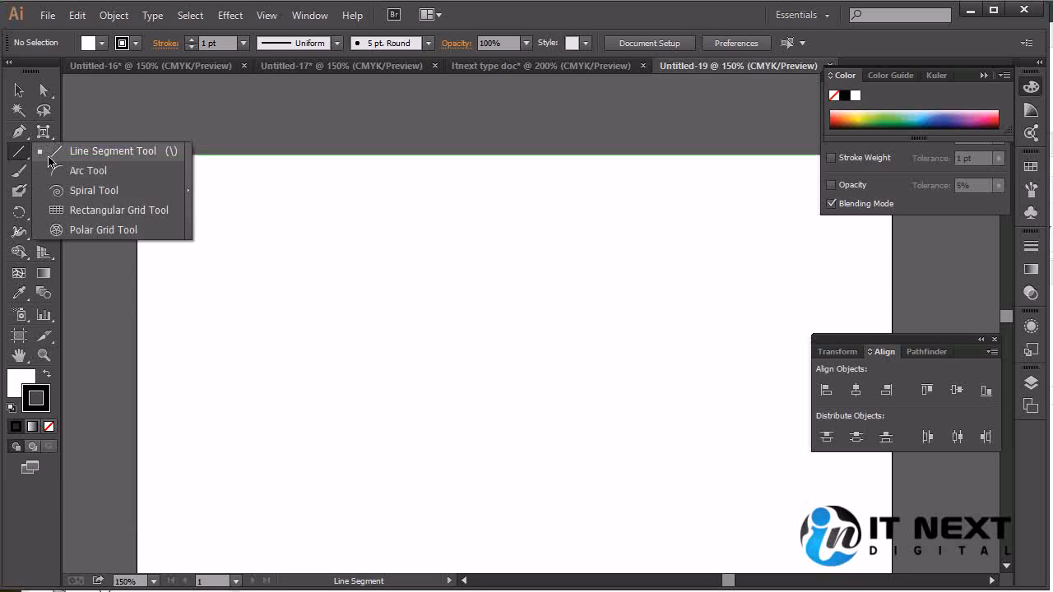
pyautogui.click(187, 200)
pyautogui.moveTo(96, 175); pyautogui.dragTo(138, 103)
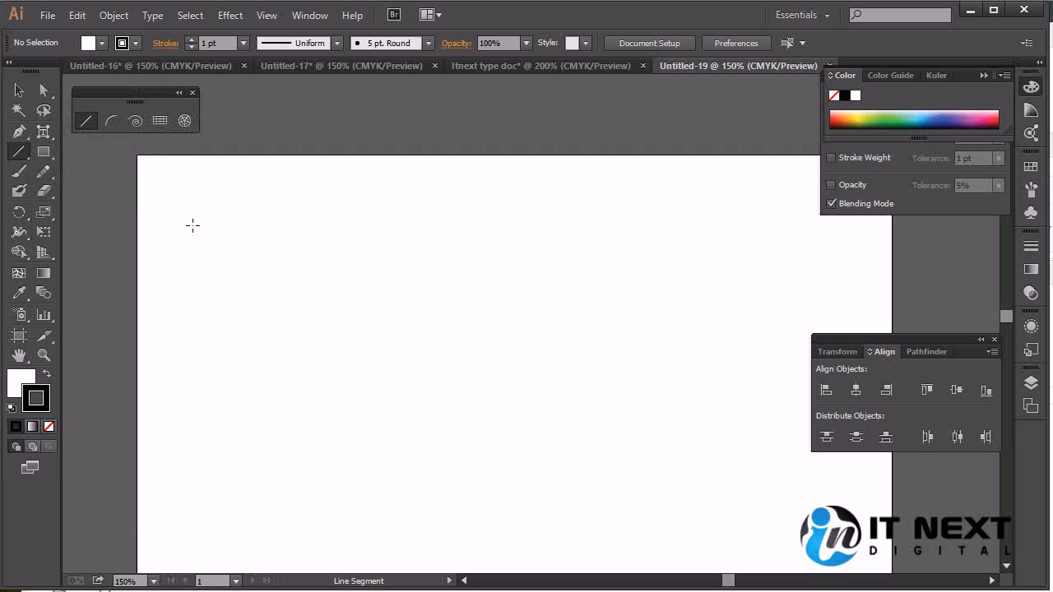
# Draw a straight horizontal line across the upper part of the artboard with the Line Segment tool
pyautogui.moveTo(181, 259); pyautogui.dragTo(869, 257)
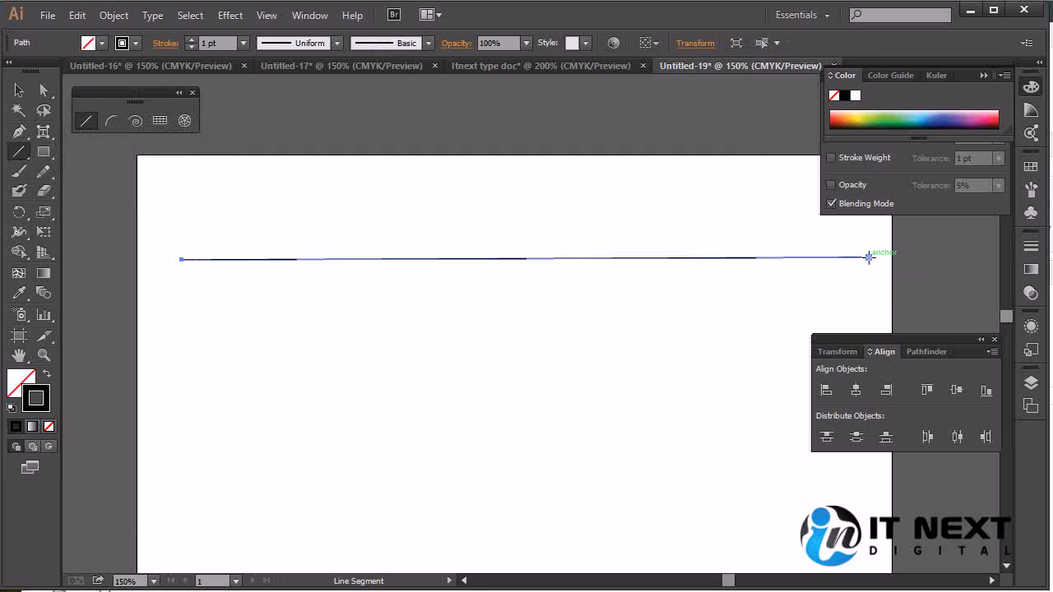
pyautogui.hotkey('ctrl', 'z')
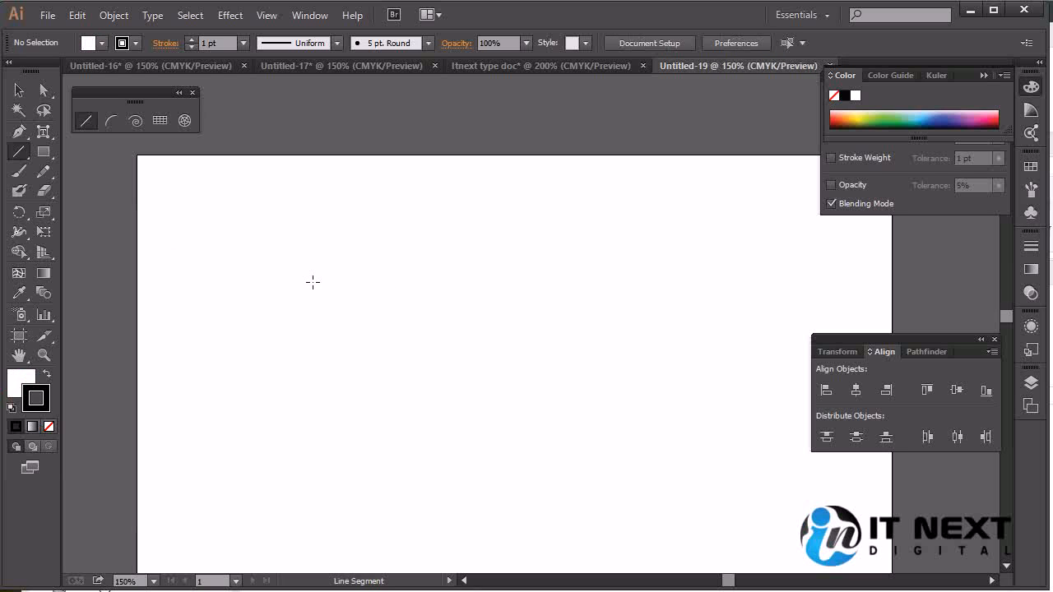
pyautogui.moveTo(186, 262); pyautogui.dragTo(195, 281)
pyautogui.hotkey('ctrl', 'shift', 'a')
pyautogui.moveTo(129, 270); pyautogui.dragTo(738, 288)
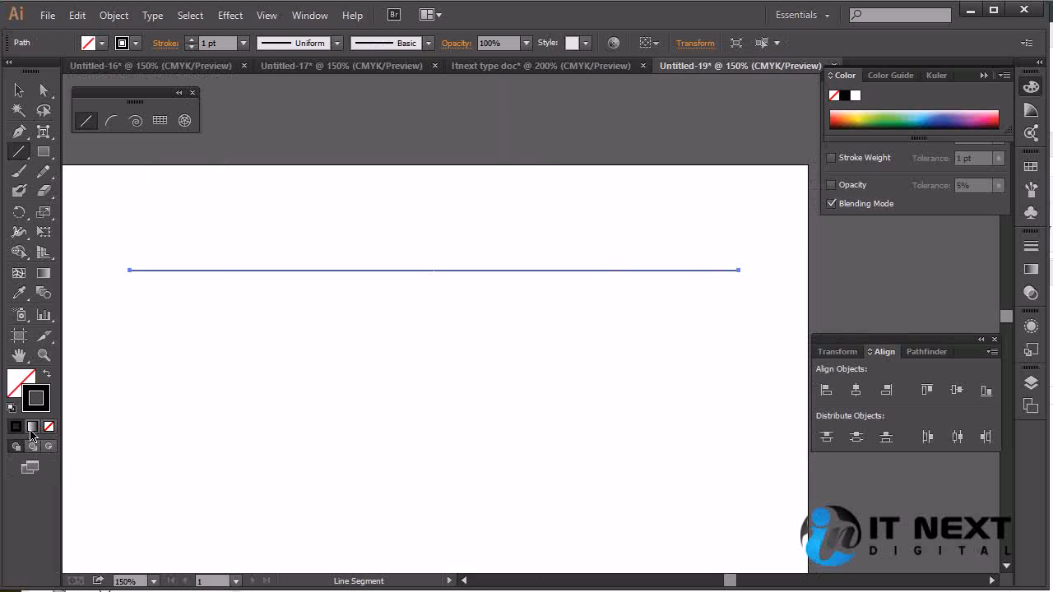
# Try a 100 pt stroke weight on the horizontal line, and set it to 10 pt
pyautogui.click(244, 43)
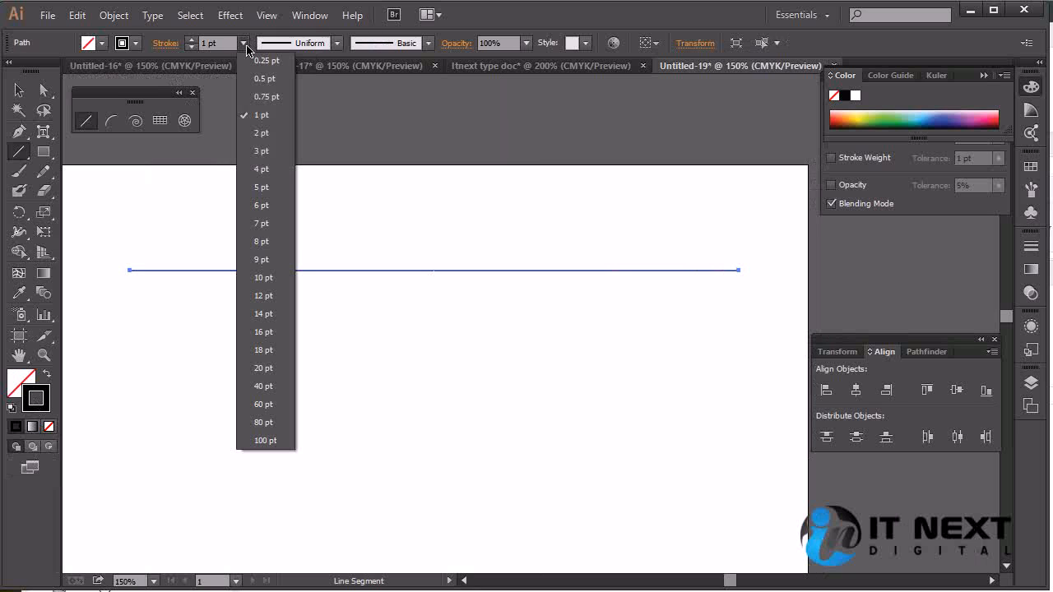
pyautogui.click(281, 440)
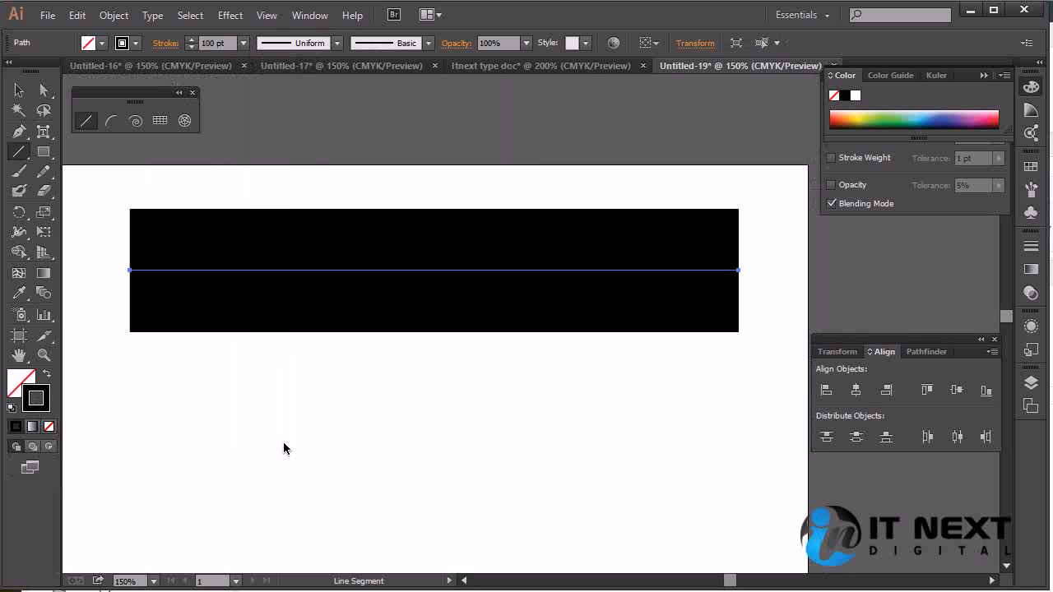
pyautogui.click(243, 43)
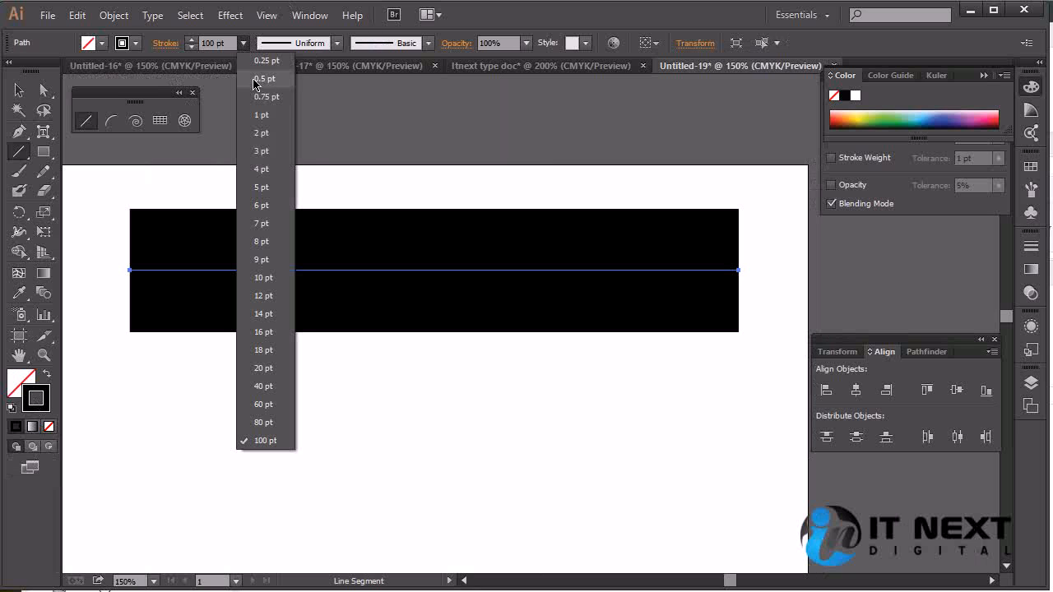
pyautogui.click(281, 277)
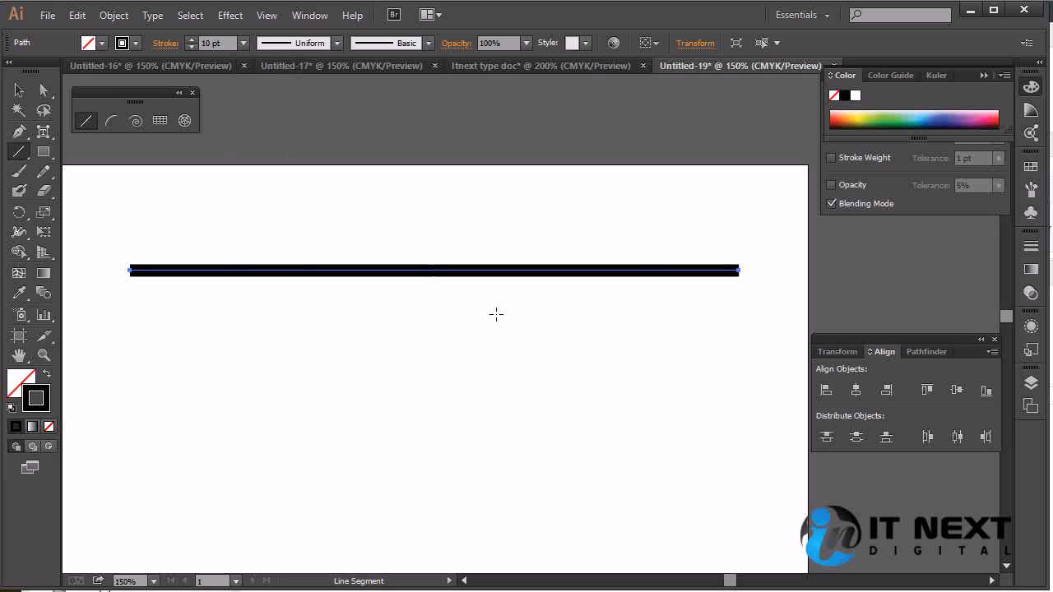
# Apply a black fill to the horizontal line, remove the fill again and make the stroke the active colour
pyautogui.click(18, 90)
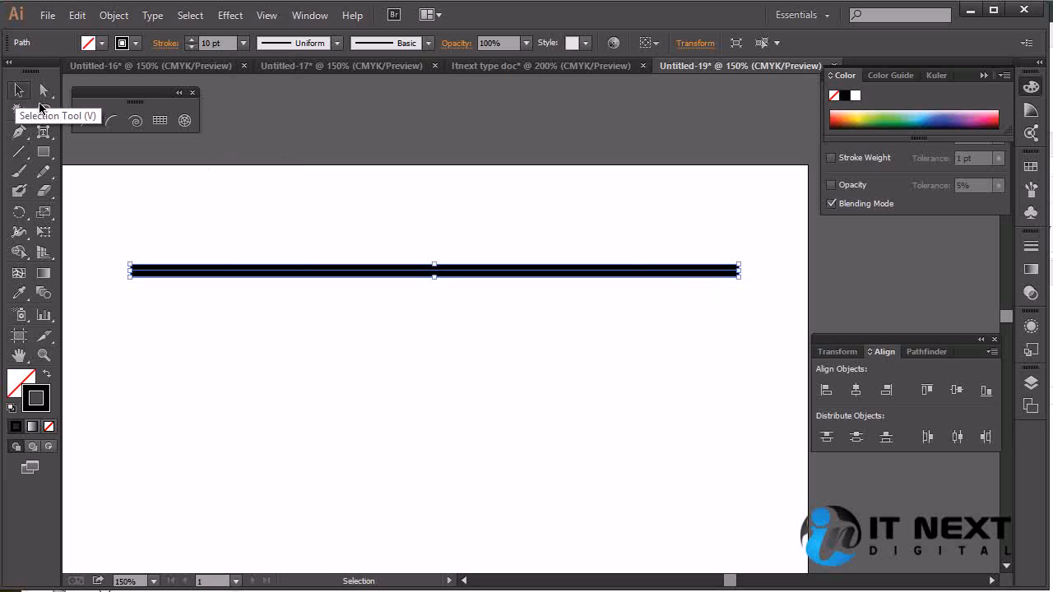
pyautogui.click(503, 372)
pyautogui.click(468, 274)
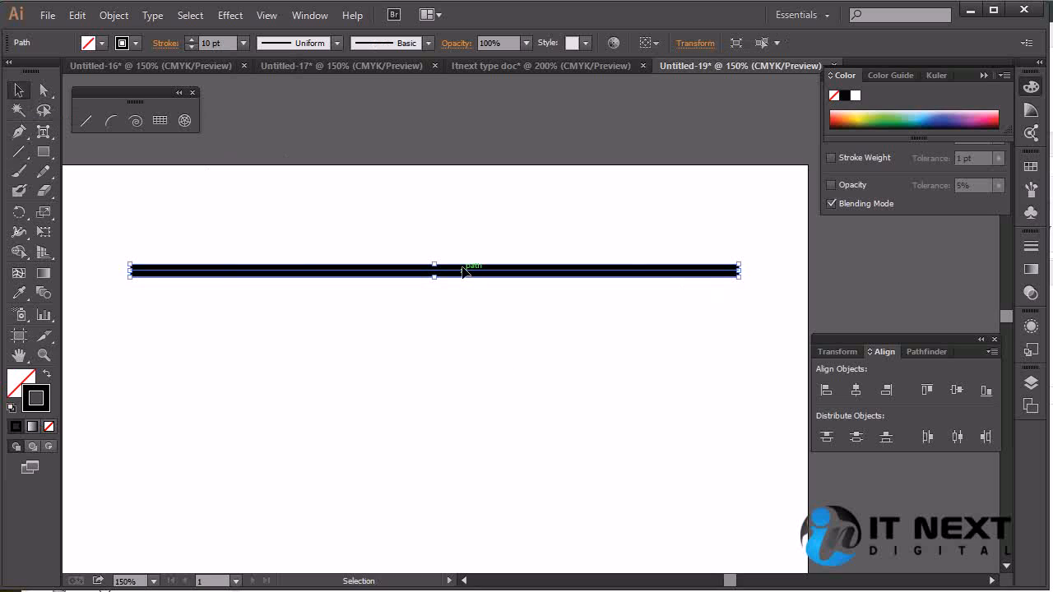
pyautogui.click(15, 426)
pyautogui.click(282, 324)
pyautogui.click(277, 271)
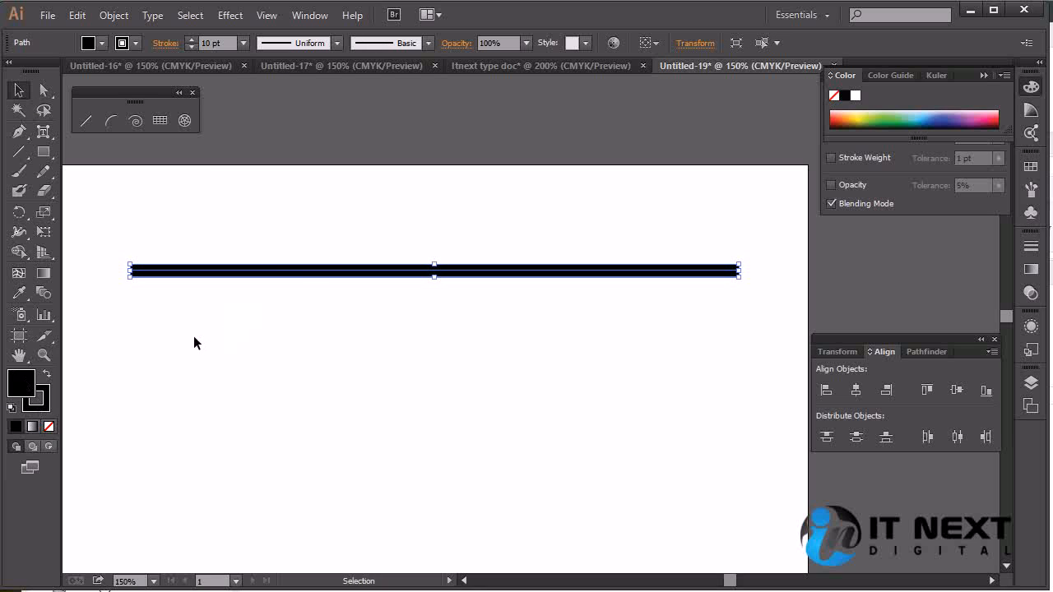
pyautogui.click(52, 428)
pyautogui.click(35, 401)
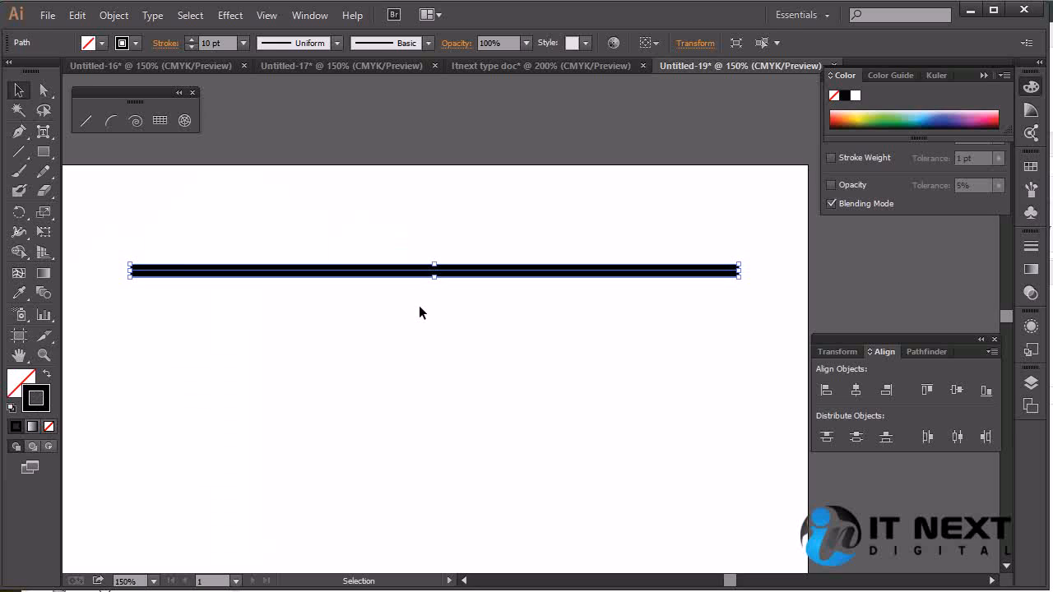
pyautogui.click(419, 310)
pyautogui.click(422, 270)
pyautogui.click(89, 160)
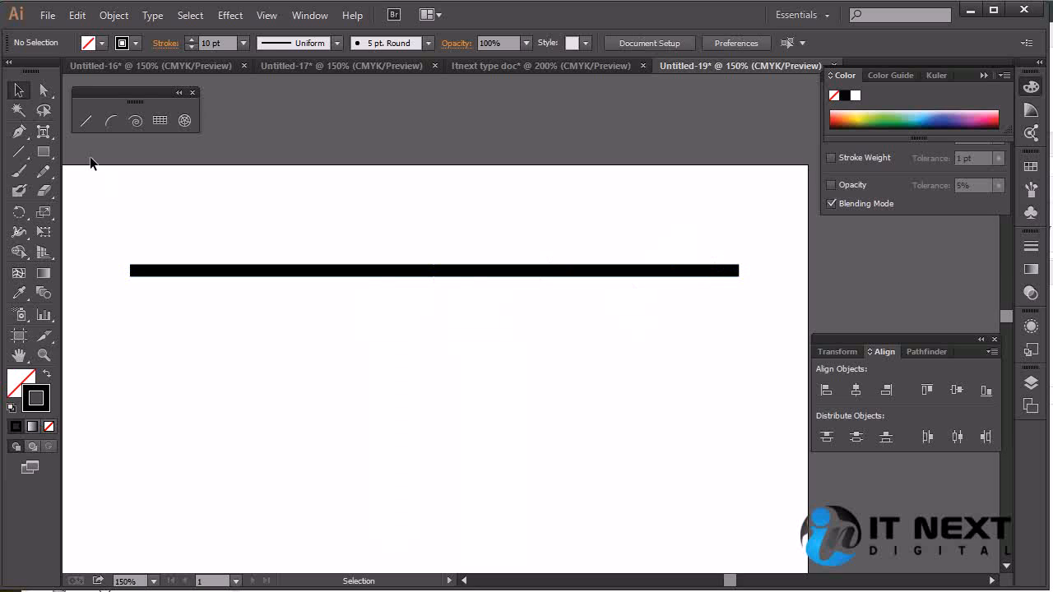
# Draw a diagonal line about 537 pt long from the horizontal line's left end, and a bottom line back leftwards to form a Z
pyautogui.click(86, 121)
pyautogui.moveTo(134, 273); pyautogui.dragTo(740, 545)
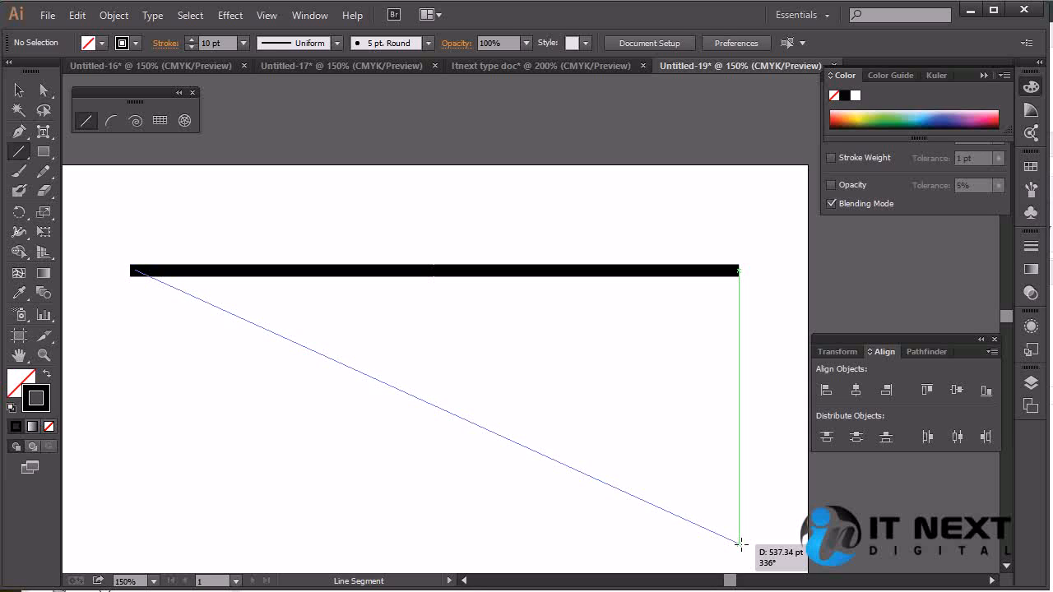
pyautogui.moveTo(740, 543); pyautogui.dragTo(740, 544)
pyautogui.press('space')
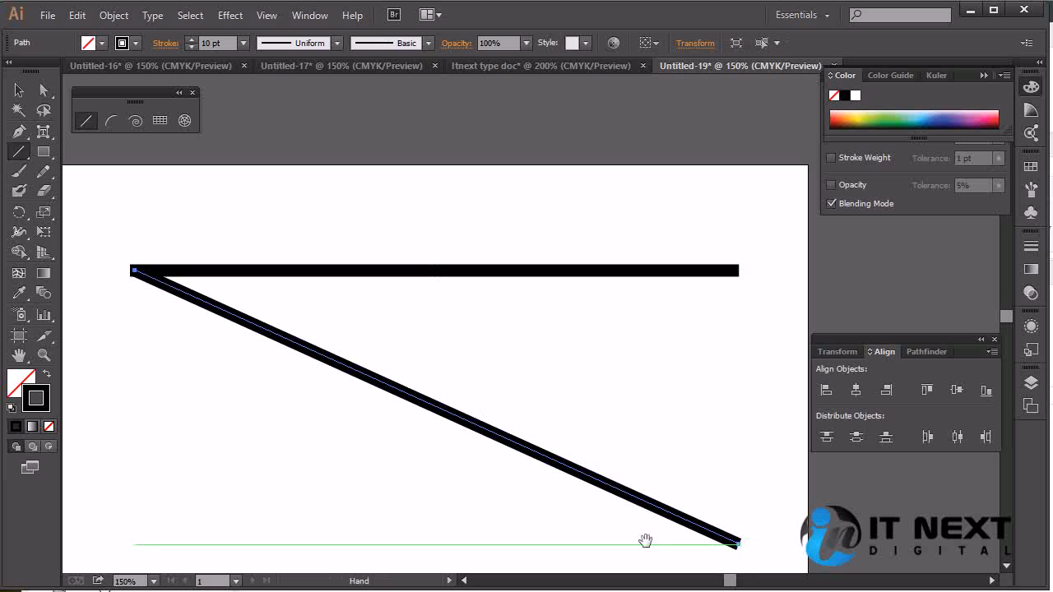
pyautogui.moveTo(644, 540); pyautogui.dragTo(644, 420)
pyautogui.moveTo(733, 421)
pyautogui.mouseDown()
pyautogui.moveTo(538, 439)
pyautogui.moveTo(209, 417)
pyautogui.moveTo(122, 429)
pyautogui.moveTo(132, 427)
pyautogui.mouseUp()
# Draw a vertical line about 225 pt long joining the left ends of the upper and lower lines
pyautogui.press('space')
pyautogui.moveTo(418, 266)
pyautogui.mouseDown()
pyautogui.moveTo(428, 372)
pyautogui.moveTo(431, 303)
pyautogui.mouseUp()
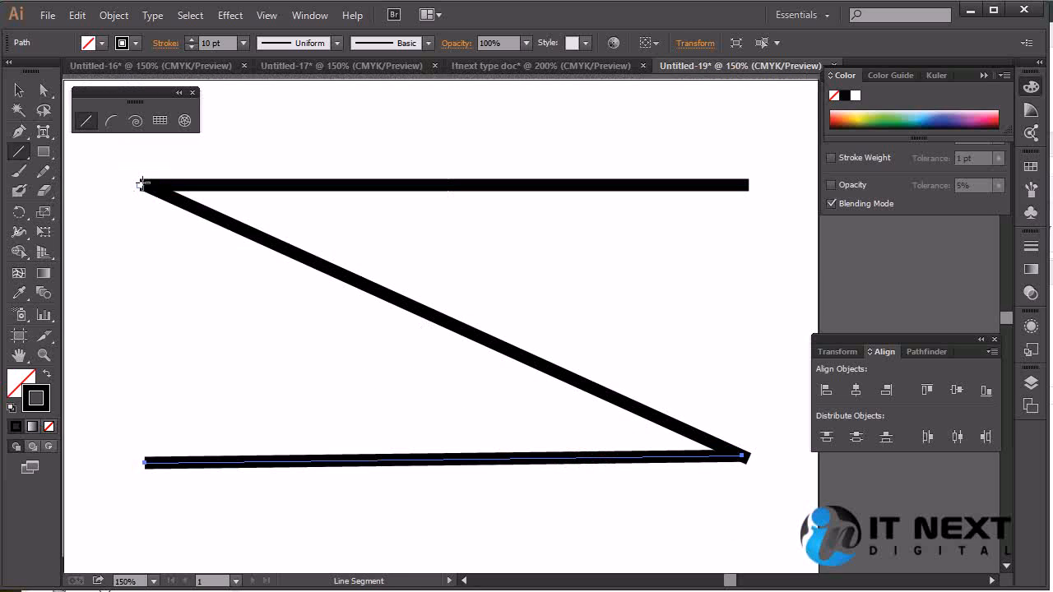
pyautogui.moveTo(138, 183); pyautogui.dragTo(144, 464)
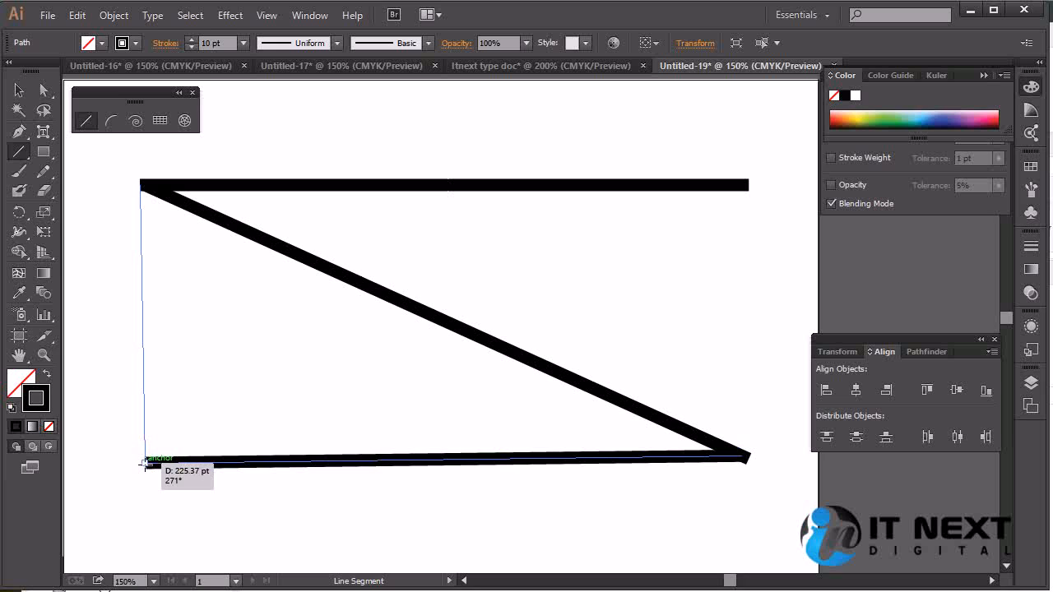
pyautogui.moveTo(144, 464); pyautogui.dragTo(144, 464)
pyautogui.moveTo(144, 464); pyautogui.dragTo(143, 464)
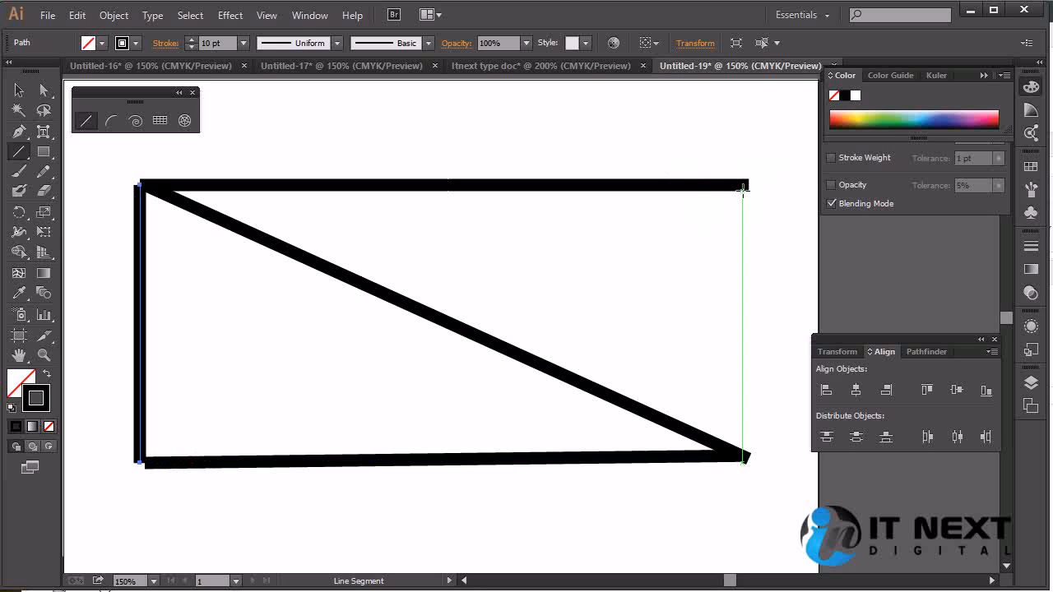
# Draw a vertical line about 220 pt long joining the right ends of the upper and lower lines
pyautogui.moveTo(749, 183); pyautogui.dragTo(747, 457)
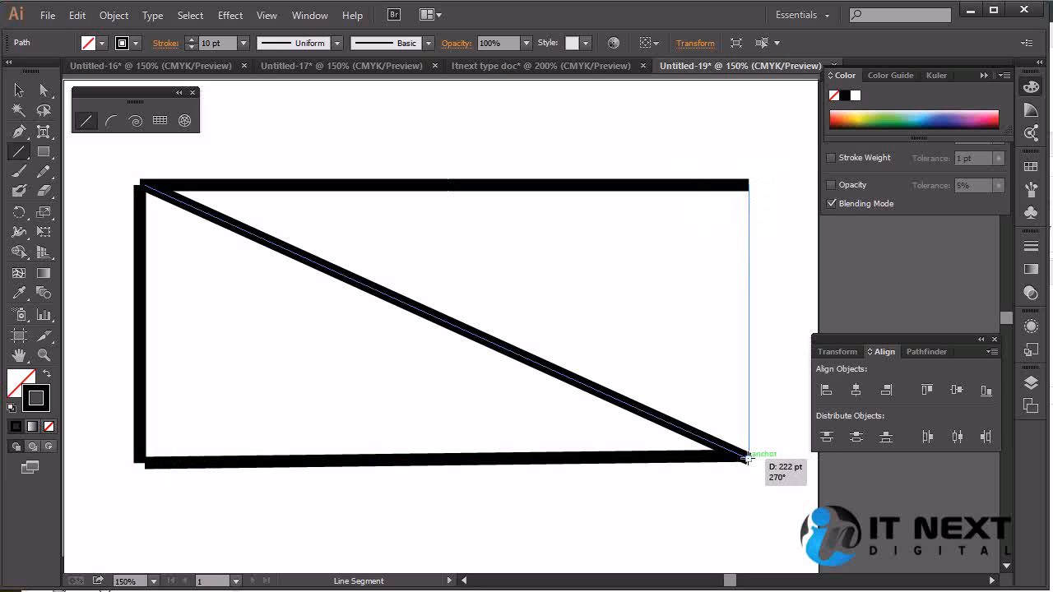
pyautogui.moveTo(746, 458); pyautogui.dragTo(742, 454)
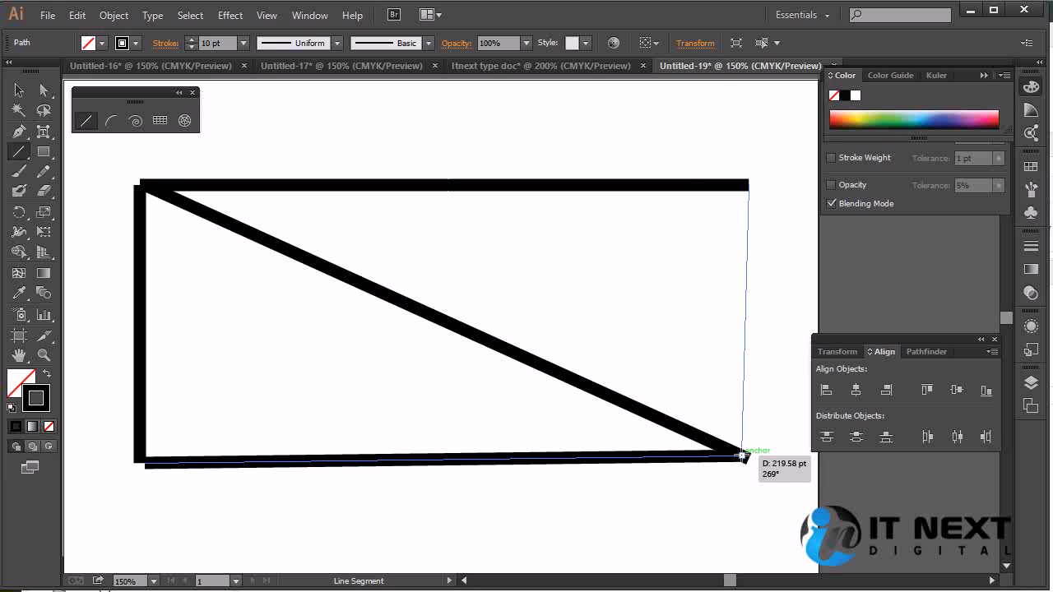
pyautogui.press('shift')
pyautogui.moveTo(742, 453); pyautogui.dragTo(742, 454)
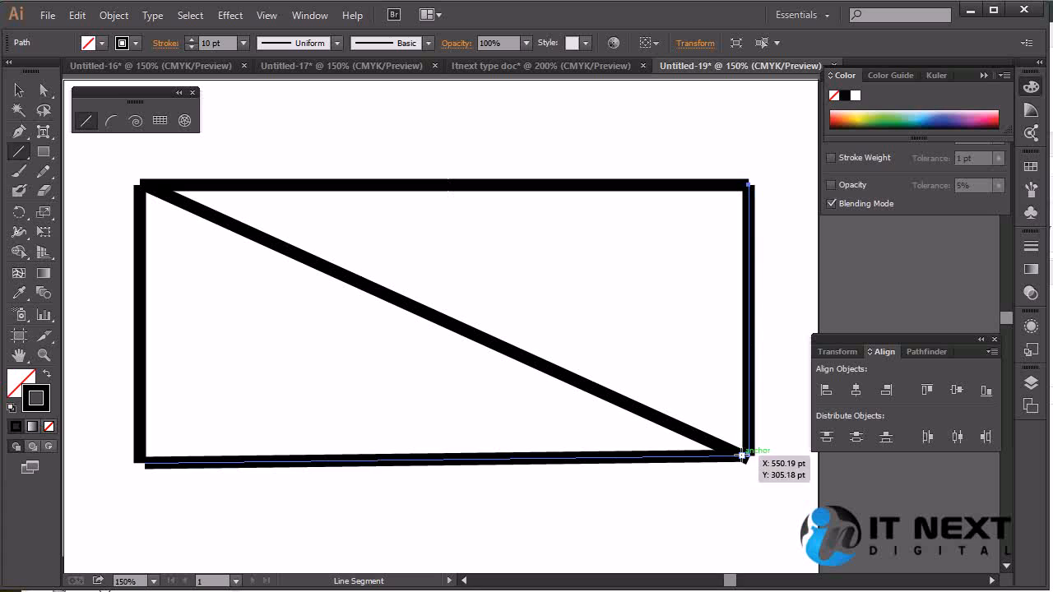
# Select all the drawn lines and delete them
pyautogui.click(18, 90)
pyautogui.moveTo(787, 136)
pyautogui.mouseDown()
pyautogui.moveTo(287, 439)
pyautogui.moveTo(101, 510)
pyautogui.mouseUp()
pyautogui.press('Delete')
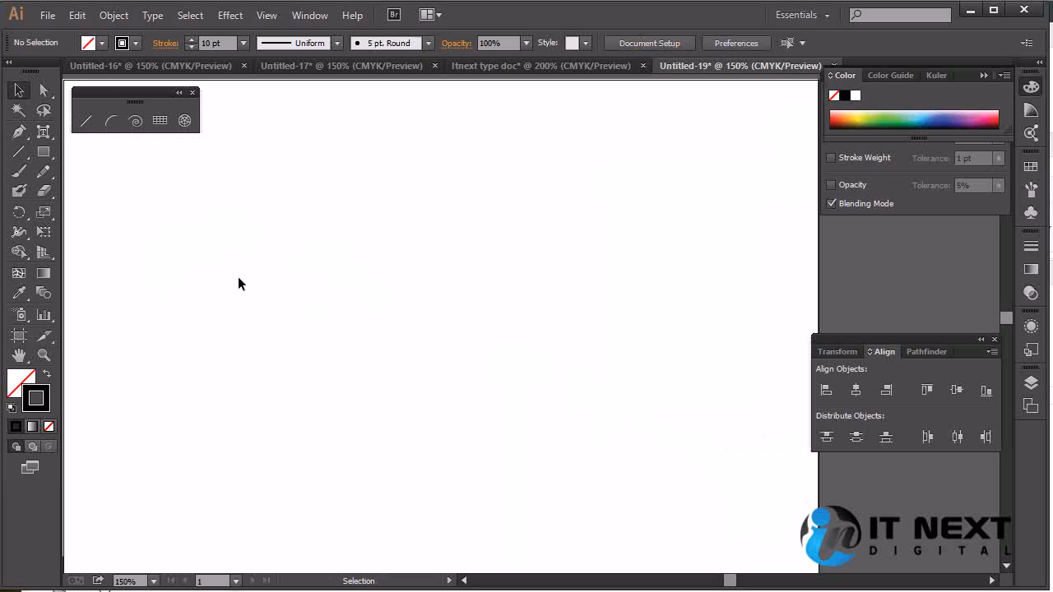
# Set the stroke weight to 2 pt and draw a rectangle from four separate line segments
pyautogui.click(244, 43)
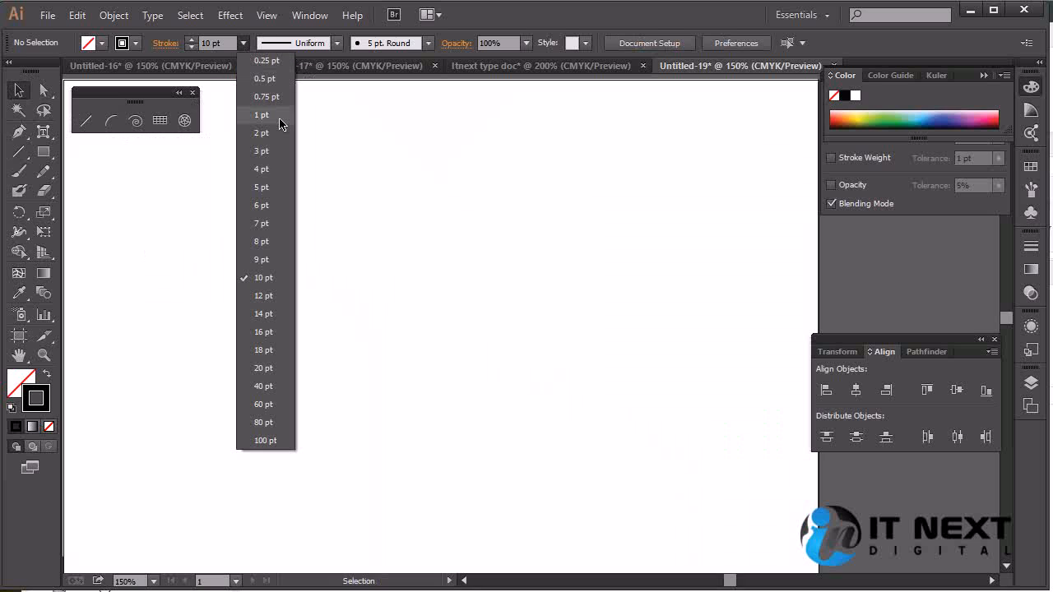
pyautogui.click(261, 133)
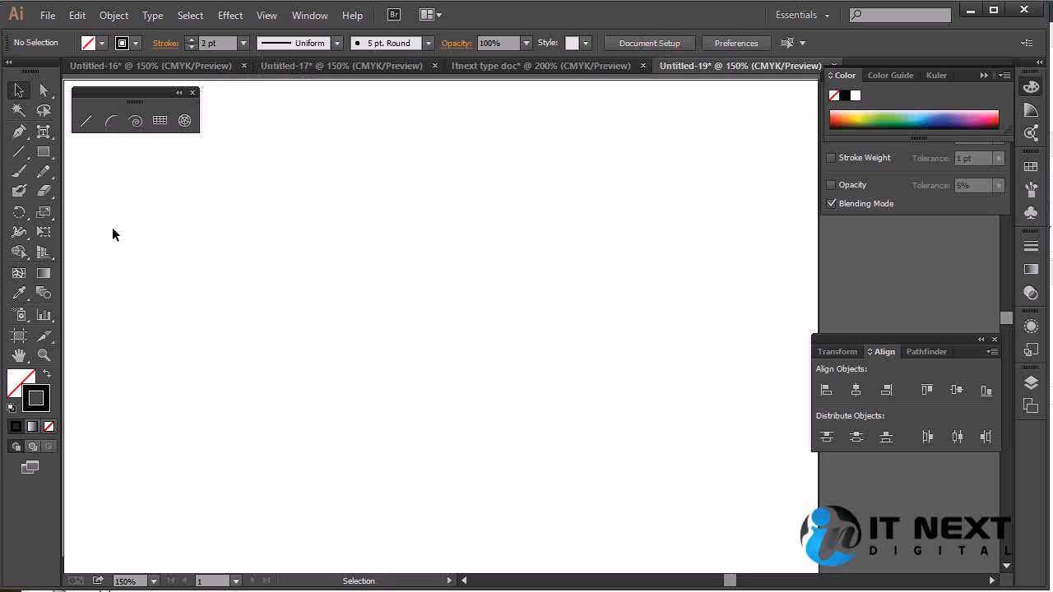
pyautogui.click(19, 152)
pyautogui.moveTo(177, 195)
pyautogui.mouseDown()
pyautogui.moveTo(629, 195)
pyautogui.moveTo(641, 252)
pyautogui.moveTo(642, 379)
pyautogui.moveTo(177, 374)
pyautogui.moveTo(167, 183)
pyautogui.moveTo(169, 199)
pyautogui.mouseUp()
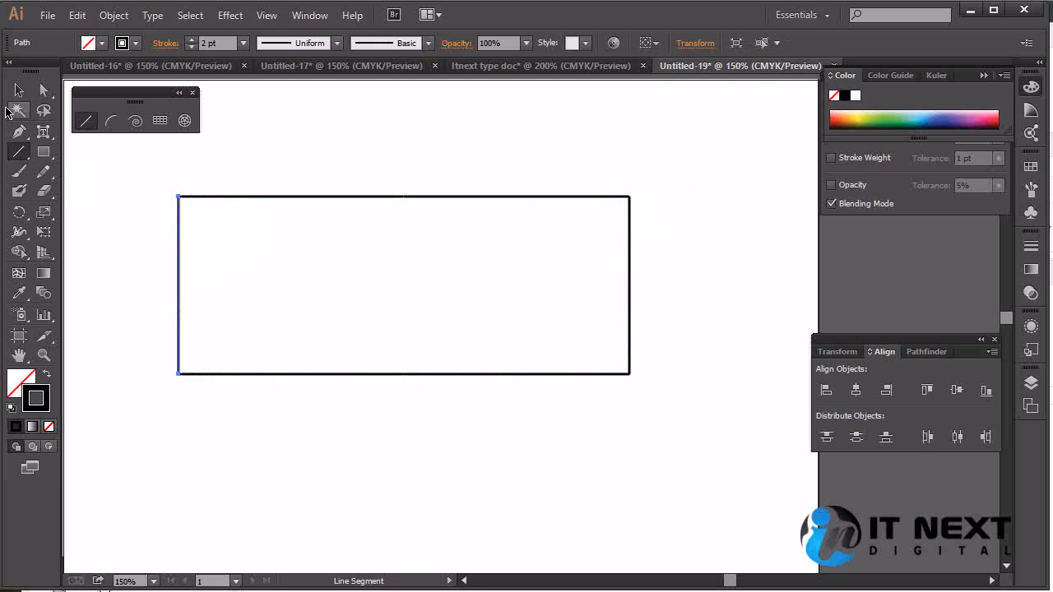
pyautogui.click(19, 90)
pyautogui.click(643, 179)
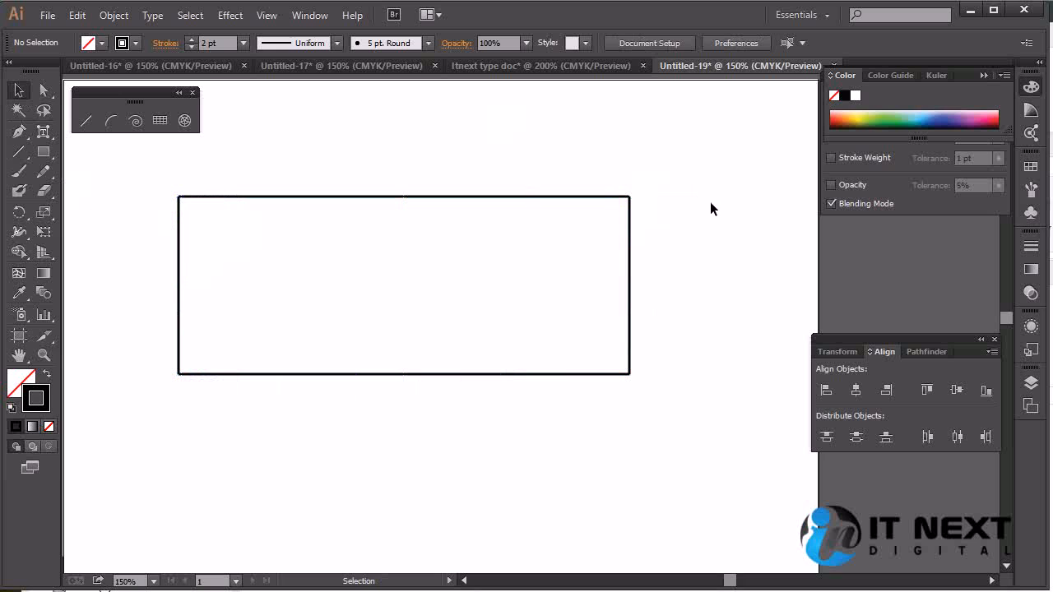
# Nudge the rectangle's right vertical line one increment to the left to align it with the horizontal lines' ends
pyautogui.press('a')
pyautogui.hotkey('ctrl', '=')
pyautogui.hotkey('ctrl', '=')
pyautogui.press('space')
pyautogui.moveTo(696, 211); pyautogui.dragTo(737, 351)
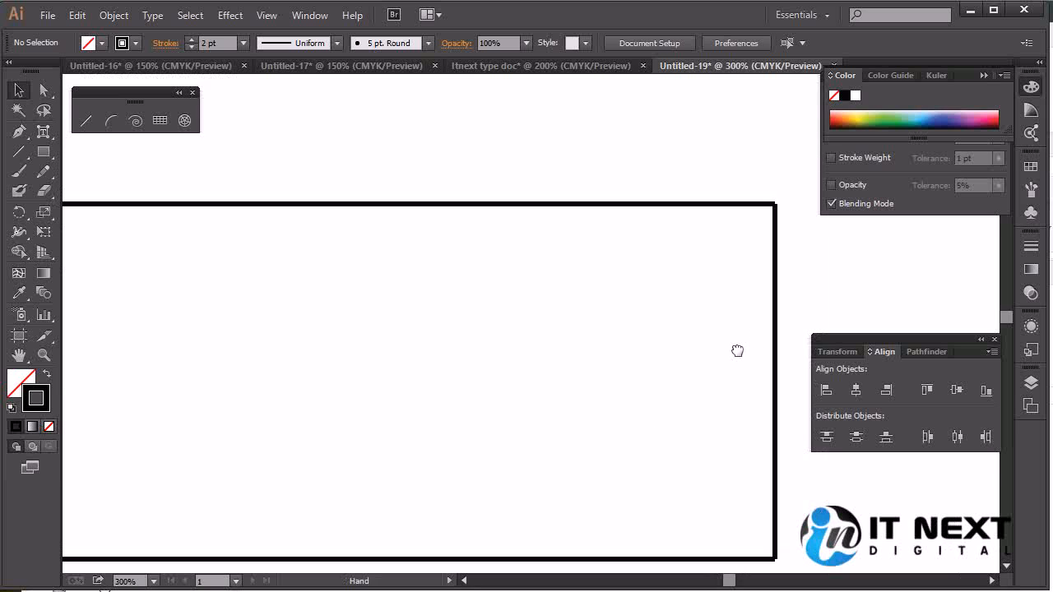
pyautogui.click(775, 371)
pyautogui.press('Left')
pyautogui.keyDown('ctrl'); pyautogui.click(881, 495); pyautogui.keyUp('ctrl')
# Nudge the rectangle's left vertical line one increment to the right to align it with the horizontal lines' ends
pyautogui.press('space')
pyautogui.moveTo(553, 377); pyautogui.dragTo(895, 379)
pyautogui.click(178, 363)
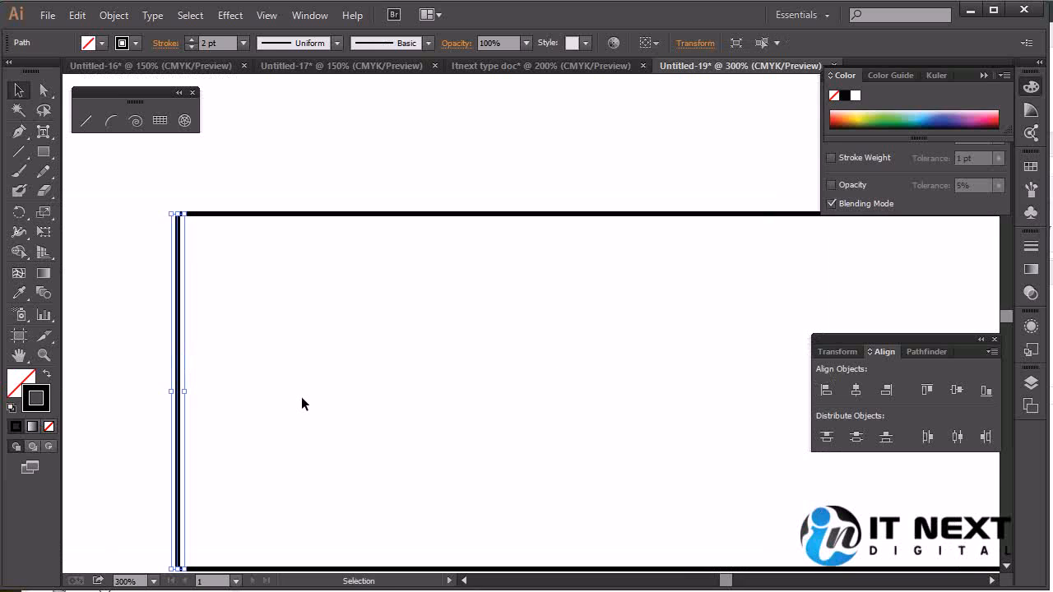
pyautogui.press('Right')
pyautogui.keyDown('ctrl'); pyautogui.click(303, 402); pyautogui.keyUp('ctrl')
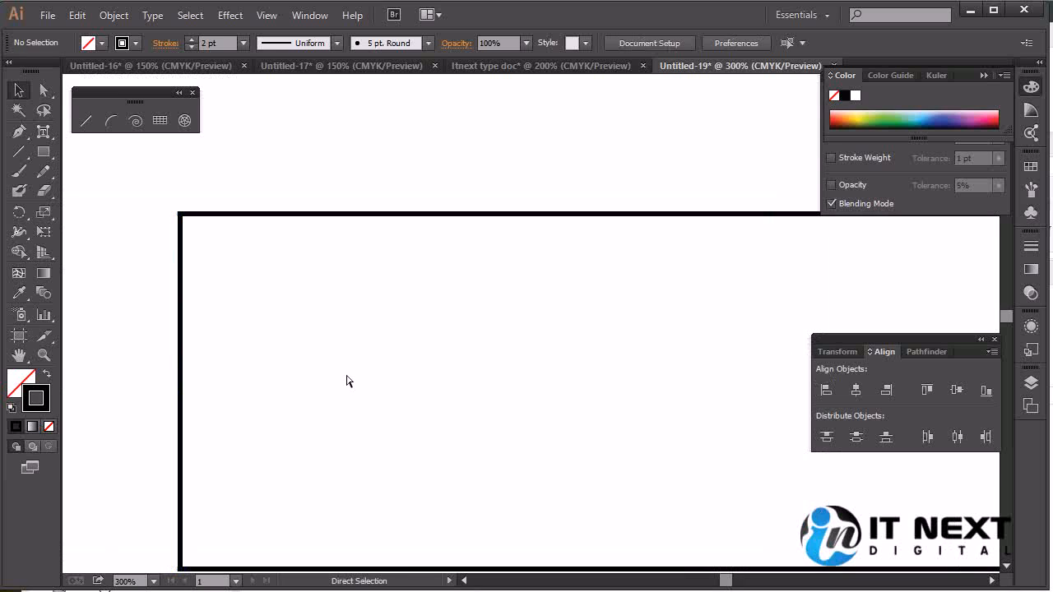
# Examine the rectangle's upper-left corner up close to check how the lines meet
pyautogui.hotkey('ctrl', '+')
pyautogui.hotkey('ctrl', '+')
pyautogui.hotkey('ctrl', '+')
pyautogui.press('space')
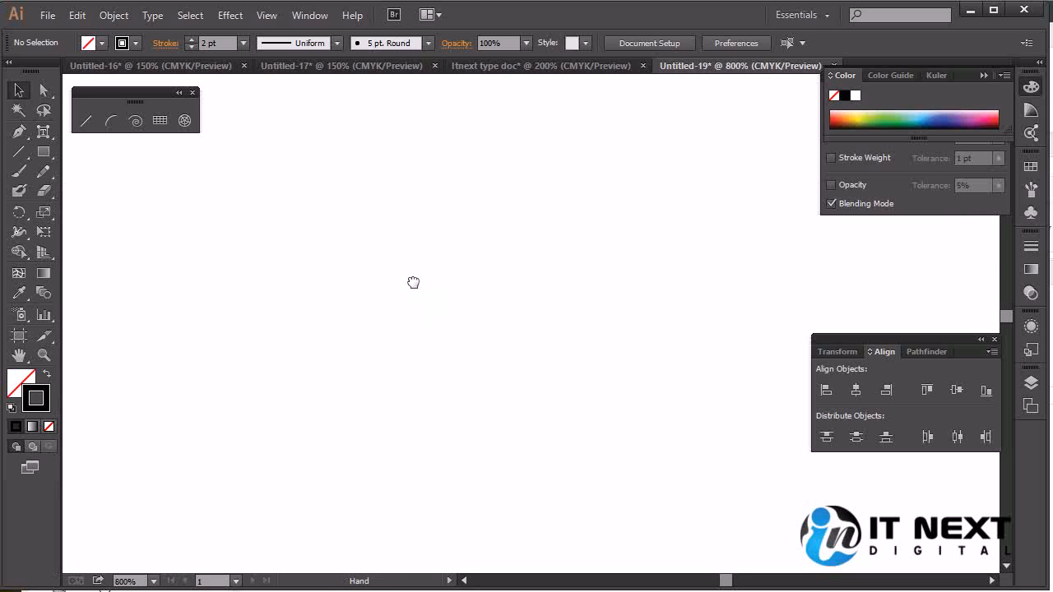
pyautogui.moveTo(411, 282); pyautogui.dragTo(320, 189)
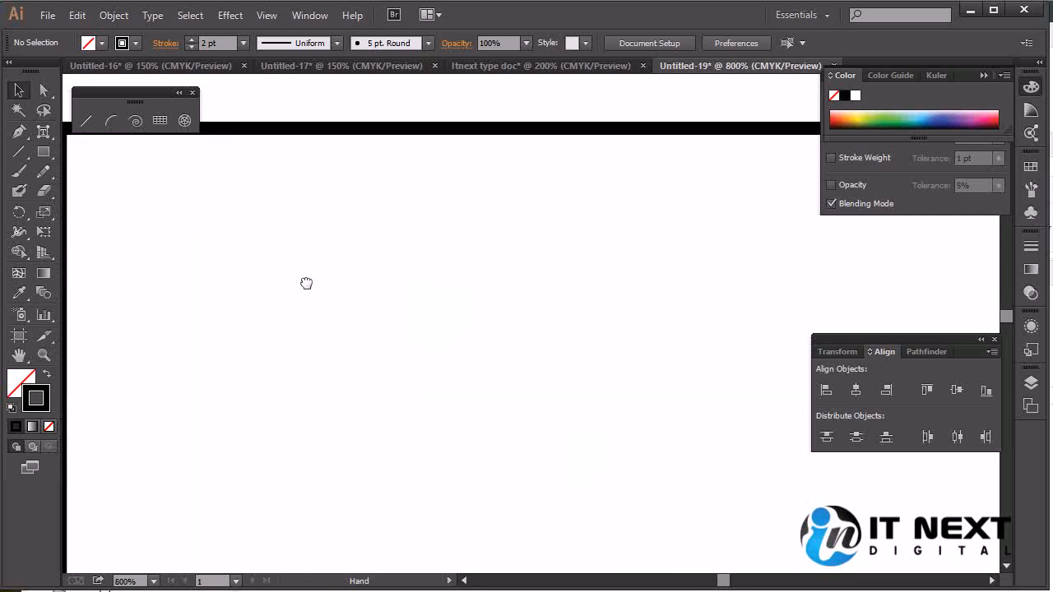
pyautogui.hotkey('ctrl', '-')
pyautogui.hotkey('ctrl', '-')
pyautogui.hotkey('ctrl', '-')
pyautogui.hotkey('ctrl', '-')
pyautogui.press('space')
pyautogui.moveTo(514, 304); pyautogui.dragTo(390, 279)
pyautogui.moveTo(565, 255); pyautogui.dragTo(485, 248)
# Expand the fill and stroke of all four lines of the rectangle
pyautogui.moveTo(789, 199); pyautogui.dragTo(137, 486)
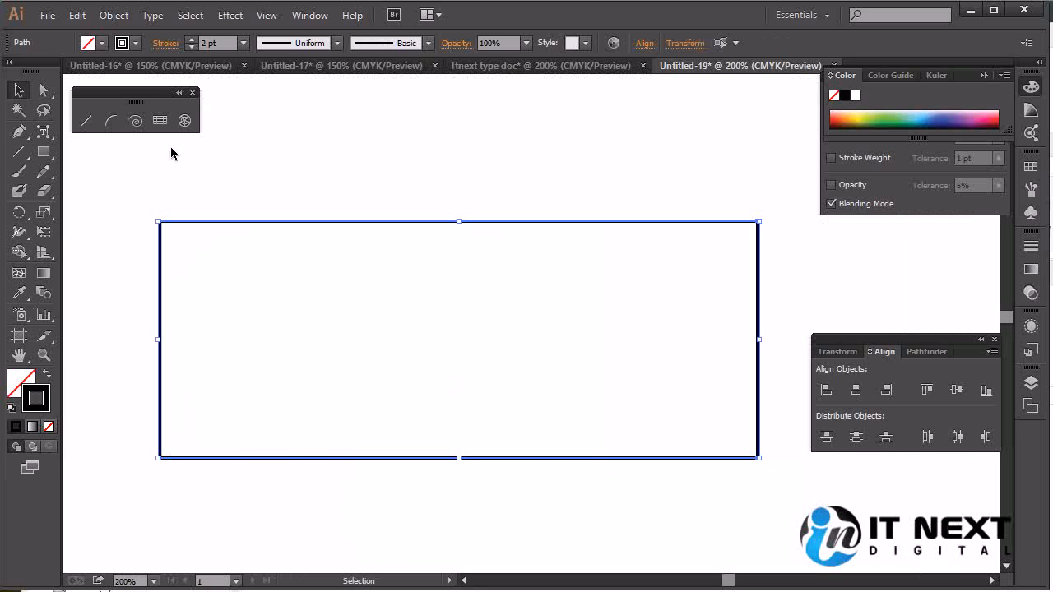
pyautogui.click(115, 18)
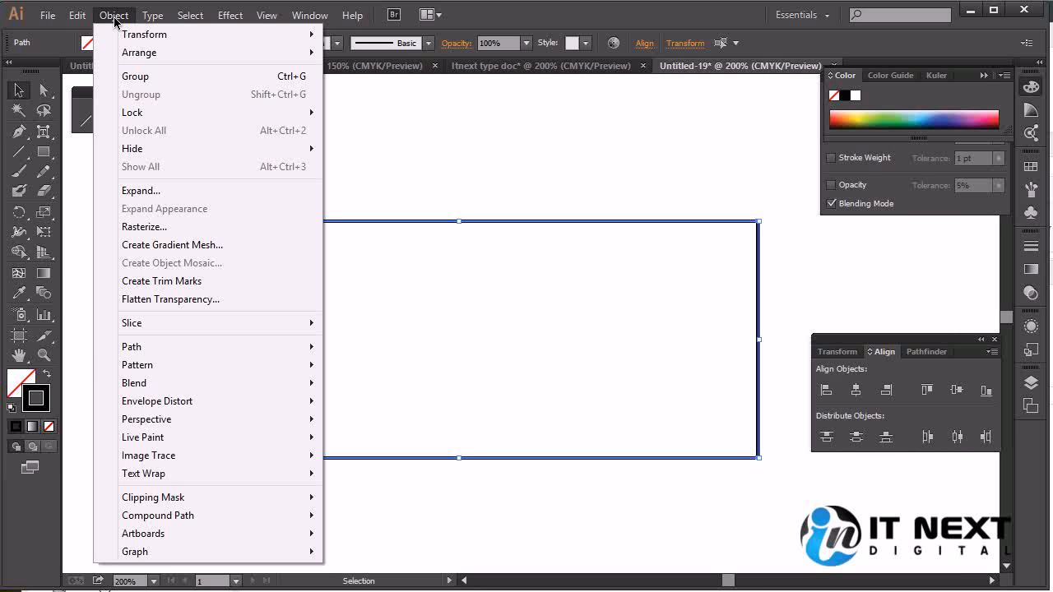
pyautogui.click(188, 192)
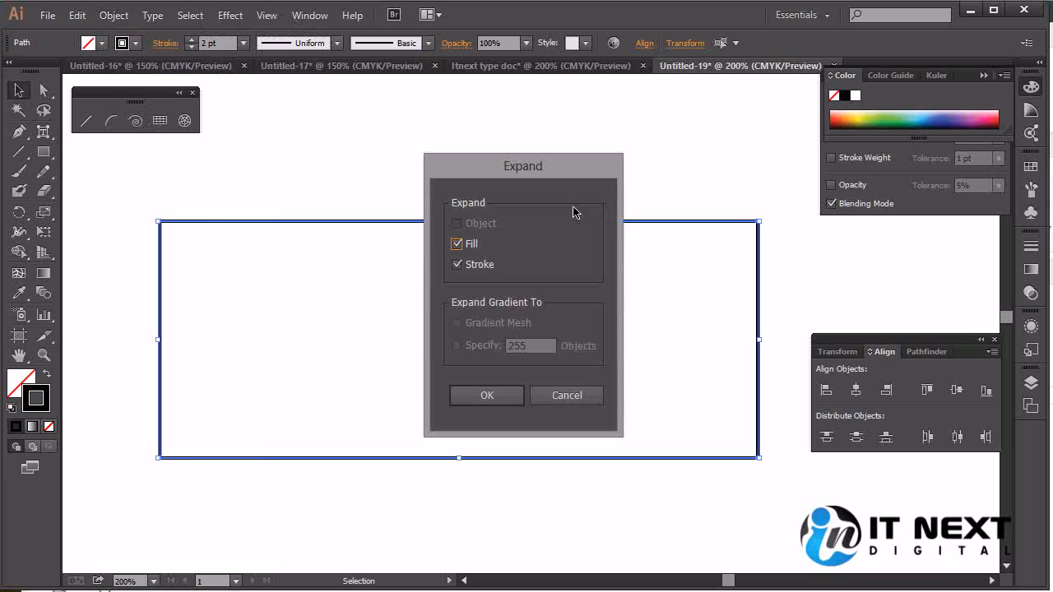
pyautogui.click(498, 400)
# Try moving the rectangle's expanded top line up and to the right, and undo the move
pyautogui.click(565, 159)
pyautogui.click(548, 221)
pyautogui.moveTo(519, 222); pyautogui.dragTo(587, 169)
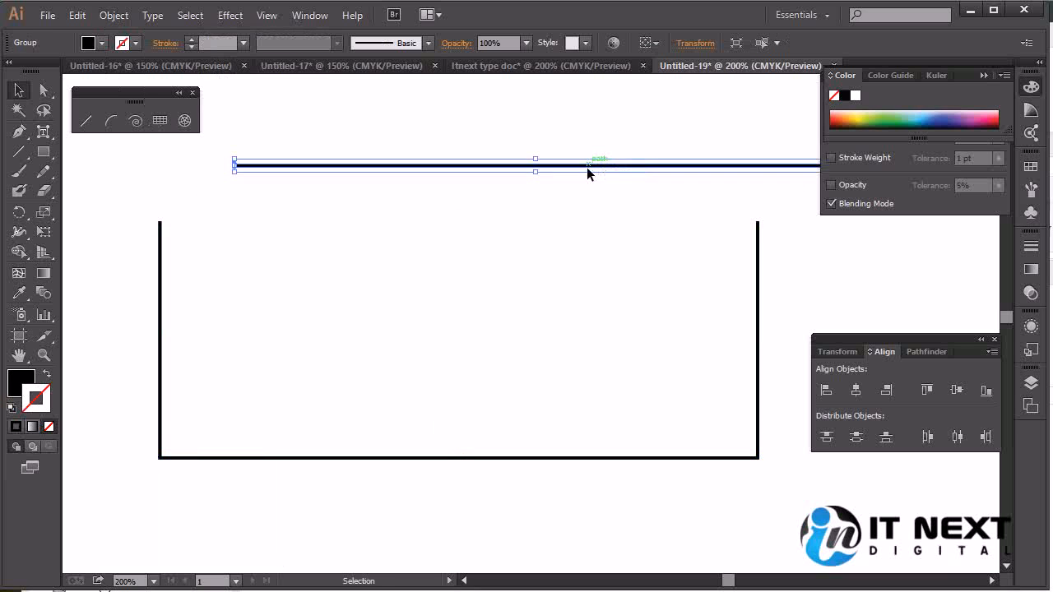
pyautogui.hotkey('ctrl', 'z')
# Set the fill of all four expanded lines of the rectangle to light green
pyautogui.click(782, 288)
pyautogui.moveTo(780, 203); pyautogui.dragTo(157, 501)
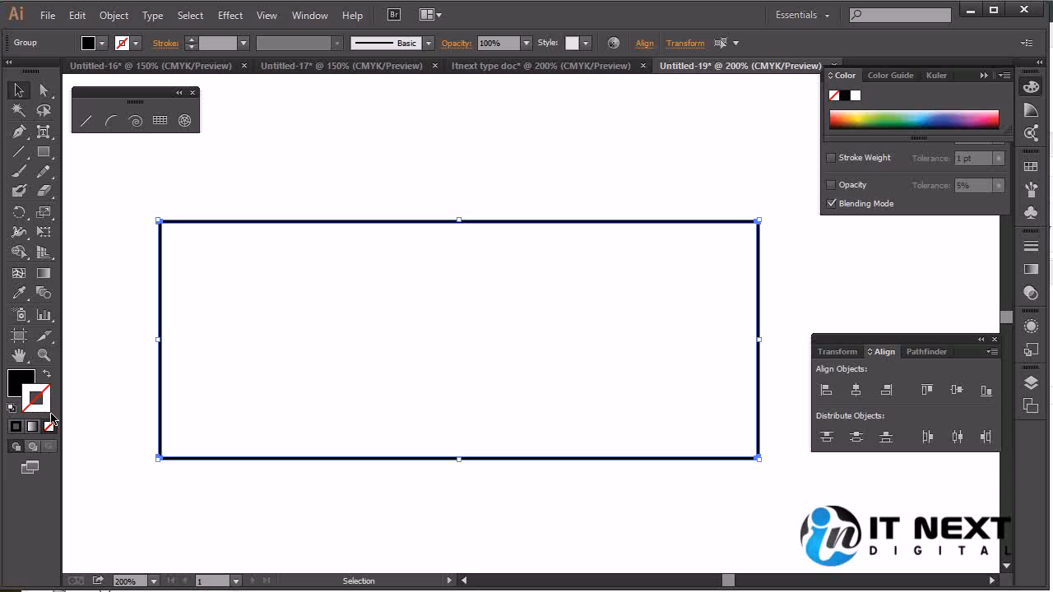
pyautogui.click(28, 383)
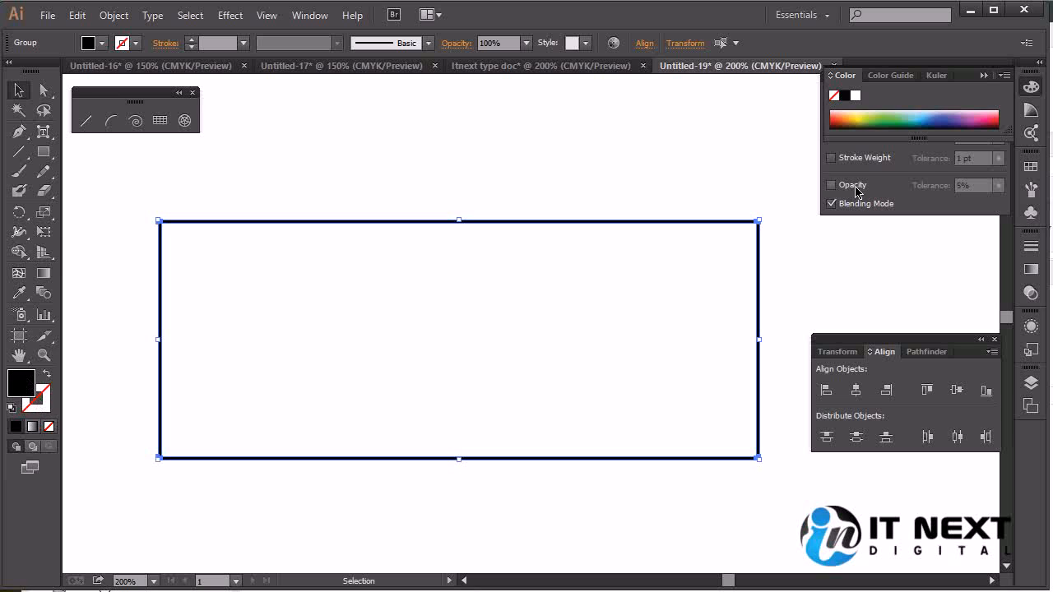
pyautogui.click(889, 111)
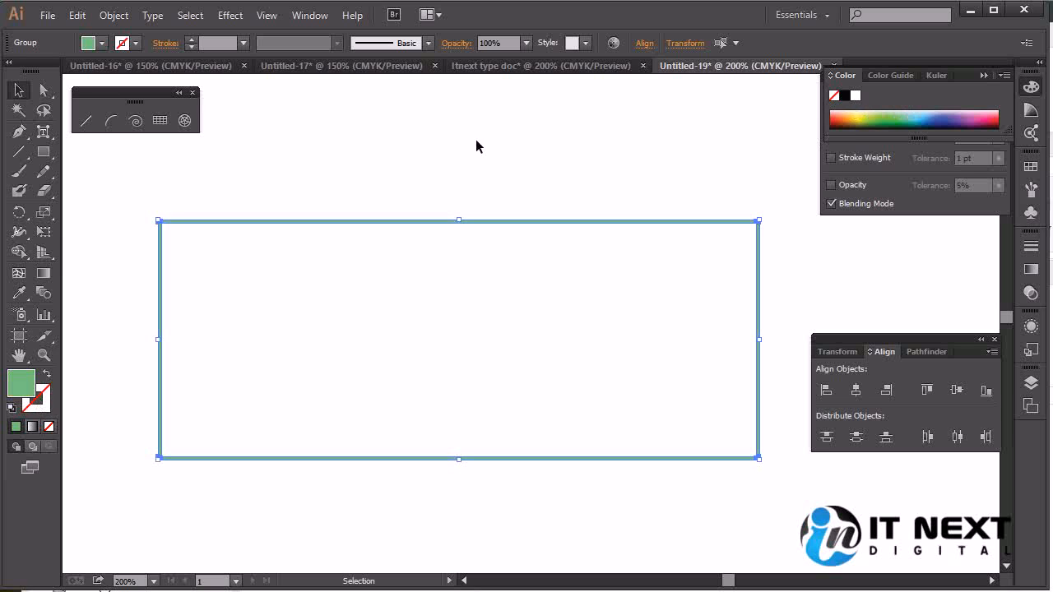
pyautogui.click(429, 145)
# Merge the four expanded green lines into one shape with the Pathfinder Unite operation
pyautogui.moveTo(786, 176); pyautogui.dragTo(106, 498)
pyautogui.click(311, 16)
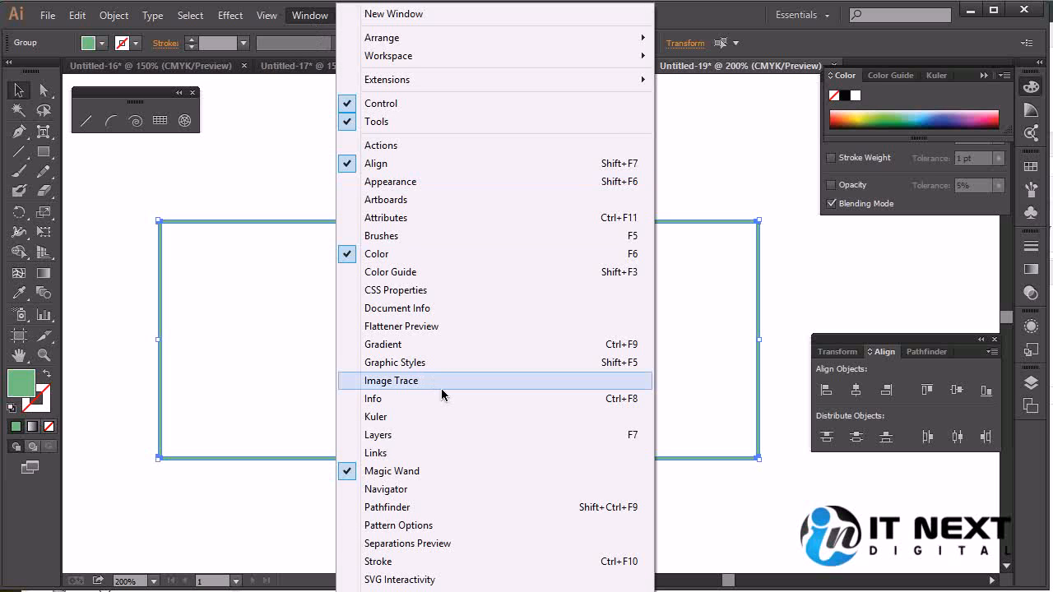
pyautogui.click(440, 508)
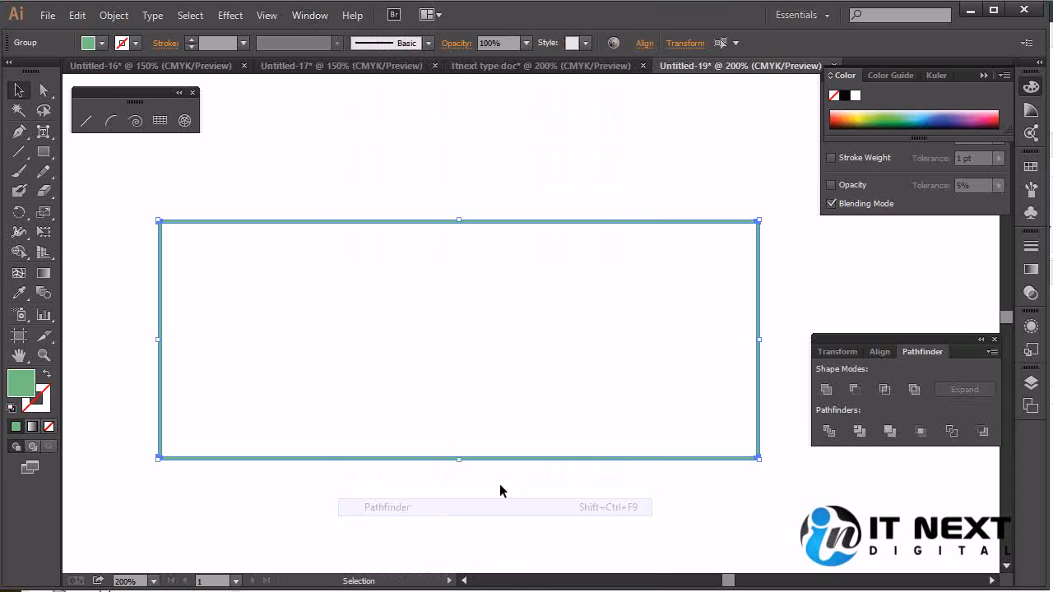
pyautogui.click(826, 389)
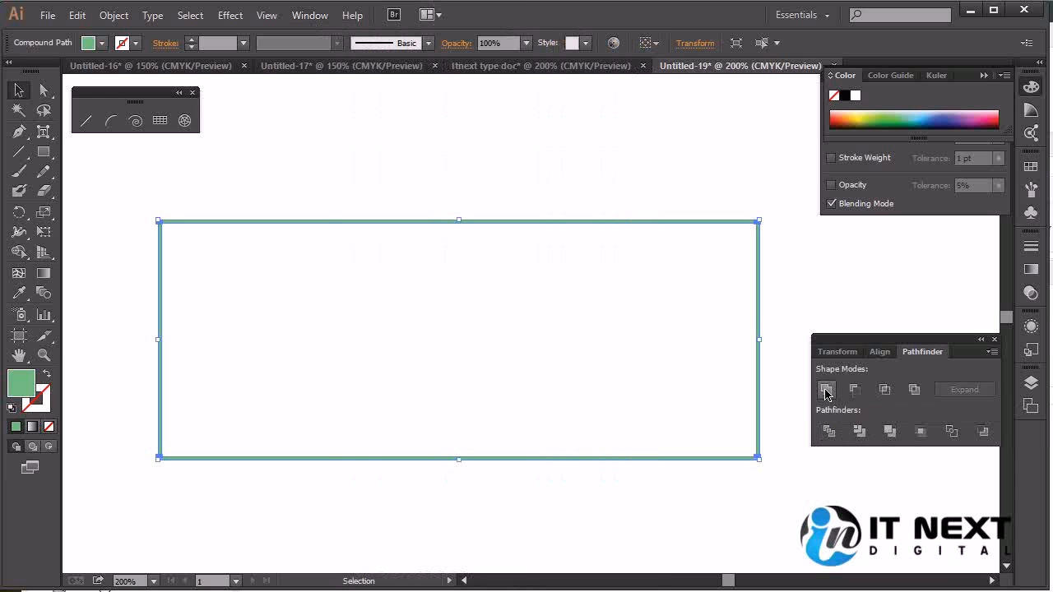
# Move the merged green rectangle outline up and to the right as one object, and delete it
pyautogui.click(802, 272)
pyautogui.click(757, 272)
pyautogui.moveTo(306, 230); pyautogui.dragTo(370, 192)
pyautogui.click(312, 221)
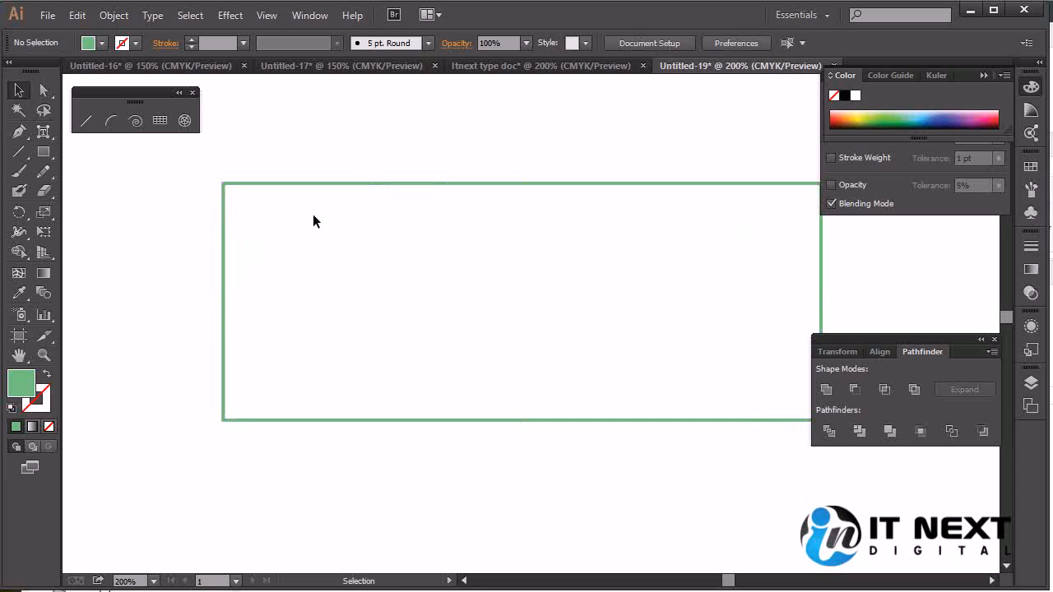
pyautogui.click(354, 185)
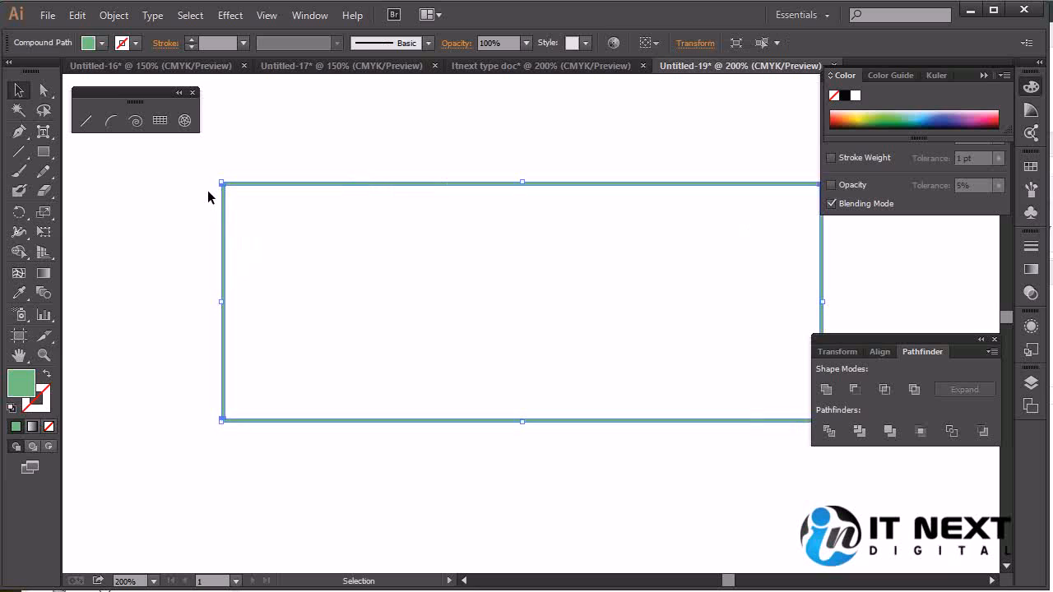
pyautogui.press('Delete')
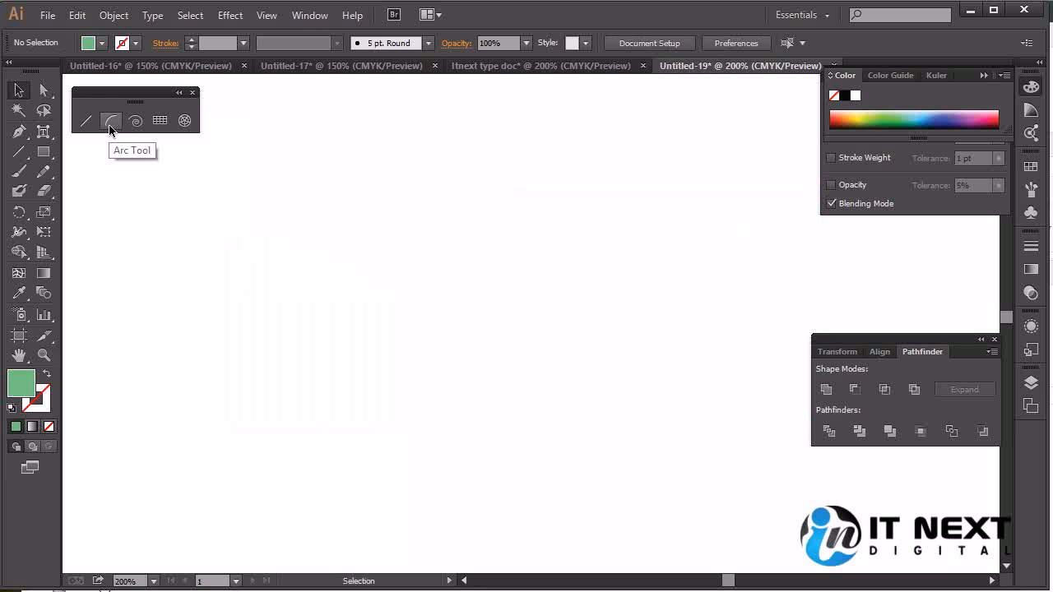
# Try drawing an arc on the empty artboard, varying its curvature and toggling it between concave and convex, and undo it
pyautogui.click(109, 124)
pyautogui.moveTo(228, 331)
pyautogui.mouseDown()
pyautogui.moveTo(512, 176)
pyautogui.moveTo(461, 118)
pyautogui.moveTo(534, 278)
pyautogui.moveTo(101, 388)
pyautogui.moveTo(153, 225)
pyautogui.moveTo(403, 164)
pyautogui.moveTo(472, 195)
pyautogui.moveTo(78, 178)
pyautogui.moveTo(200, 266)
pyautogui.moveTo(700, 232)
pyautogui.moveTo(912, 297)
pyautogui.moveTo(564, 280)
pyautogui.moveTo(903, 256)
pyautogui.moveTo(1012, 300)
pyautogui.moveTo(752, 216)
pyautogui.moveTo(597, 266)
pyautogui.moveTo(544, 226)
pyautogui.moveTo(422, 201)
pyautogui.moveTo(601, 247)
pyautogui.moveTo(556, 247)
pyautogui.moveTo(545, 223)
pyautogui.moveTo(541, 234)
pyautogui.moveTo(552, 165)
pyautogui.moveTo(630, 156)
pyautogui.moveTo(522, 287)
pyautogui.moveTo(477, 211)
pyautogui.moveTo(251, 244)
pyautogui.moveTo(405, 239)
pyautogui.moveTo(533, 218)
pyautogui.mouseUp()
pyautogui.press('Up')
pyautogui.press('Up')
pyautogui.press('Up')
pyautogui.press('Up')
pyautogui.press('Up')
pyautogui.press('Down')
pyautogui.press('Down')
pyautogui.press('Down')
pyautogui.press('Down')
pyautogui.press('Down')
pyautogui.press('Down')
pyautogui.press('Down')
pyautogui.press('Down')
pyautogui.press('Up')
pyautogui.press('Up')
pyautogui.press('Up')
pyautogui.press('Up')
pyautogui.press('Up')
pyautogui.press('Up')
pyautogui.press('Up')
pyautogui.press('Up')
pyautogui.press('x')
pyautogui.press('x')
pyautogui.press('x')
pyautogui.press('x')
pyautogui.press('x')
pyautogui.press('x')
pyautogui.press('x')
pyautogui.press('x')
pyautogui.press('Down')
pyautogui.press('Down')
pyautogui.press('Down')
pyautogui.press('Down')
pyautogui.press('Down')
pyautogui.press('Down')
pyautogui.press('Down')
pyautogui.press('Down')
pyautogui.press('Down')
pyautogui.press('Up')
pyautogui.press('Up')
pyautogui.press('Up')
pyautogui.press('Up')
pyautogui.press('Up')
pyautogui.press('Up')
pyautogui.press('Up')
pyautogui.press('Up')
pyautogui.press('Up')
pyautogui.press('Up')
pyautogui.press('Down')
pyautogui.press('Down')
pyautogui.press('Down')
pyautogui.press('Down')
pyautogui.press('Down')
pyautogui.press('Down')
pyautogui.press('Down')
pyautogui.press('Down')
pyautogui.press('Down')
pyautogui.press('Down')
pyautogui.press('Down')
pyautogui.press('Down')
pyautogui.hotkey('ctrl', 'z')
# Draw a trial spiral about 152 pt wide and 149 pt high with the Spiral tool, and undo it
pyautogui.moveTo(388, 203); pyautogui.dragTo(159, 217)
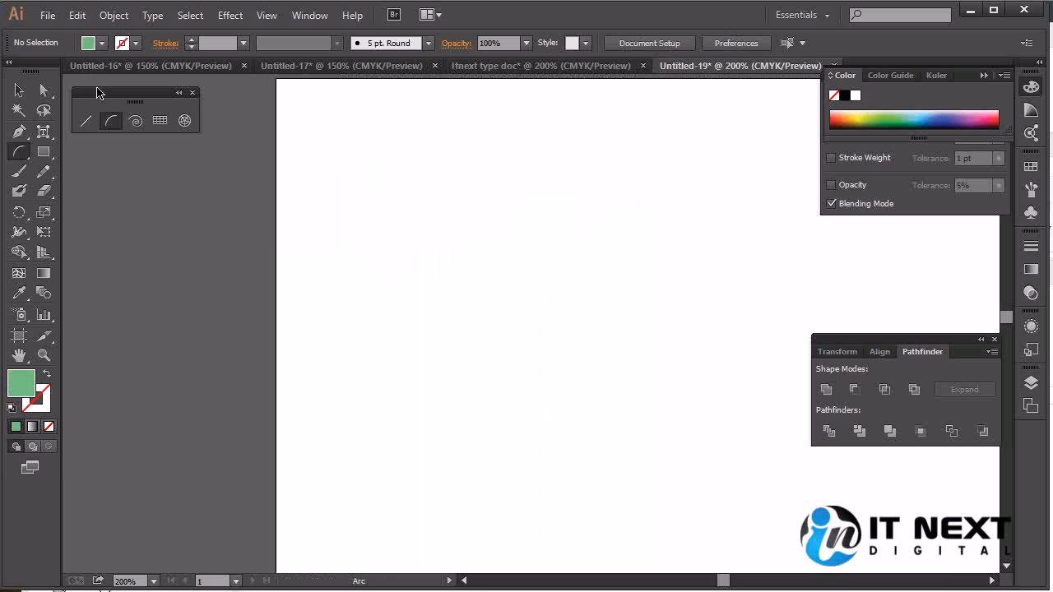
pyautogui.click(136, 122)
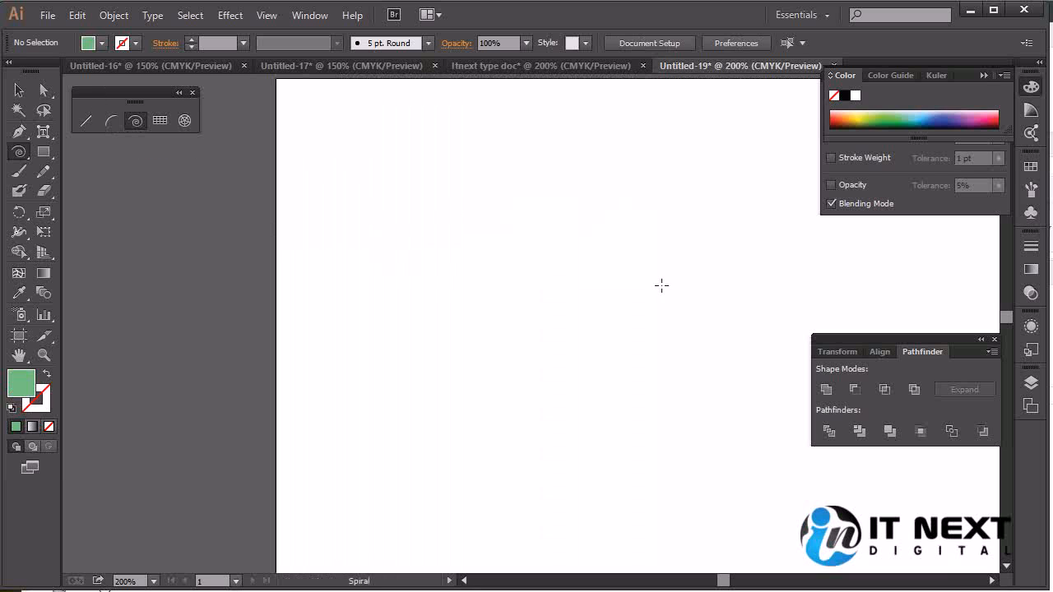
pyautogui.moveTo(543, 261); pyautogui.dragTo(591, 321)
pyautogui.moveTo(537, 298); pyautogui.dragTo(643, 366)
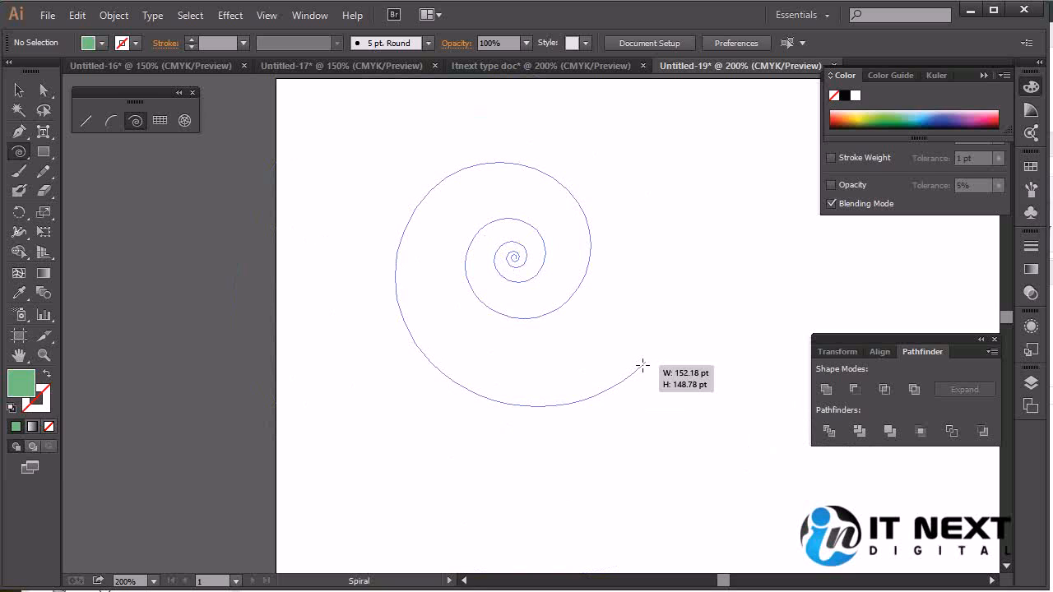
pyautogui.moveTo(643, 366); pyautogui.dragTo(645, 362)
pyautogui.hotkey('ctrl', 'z')
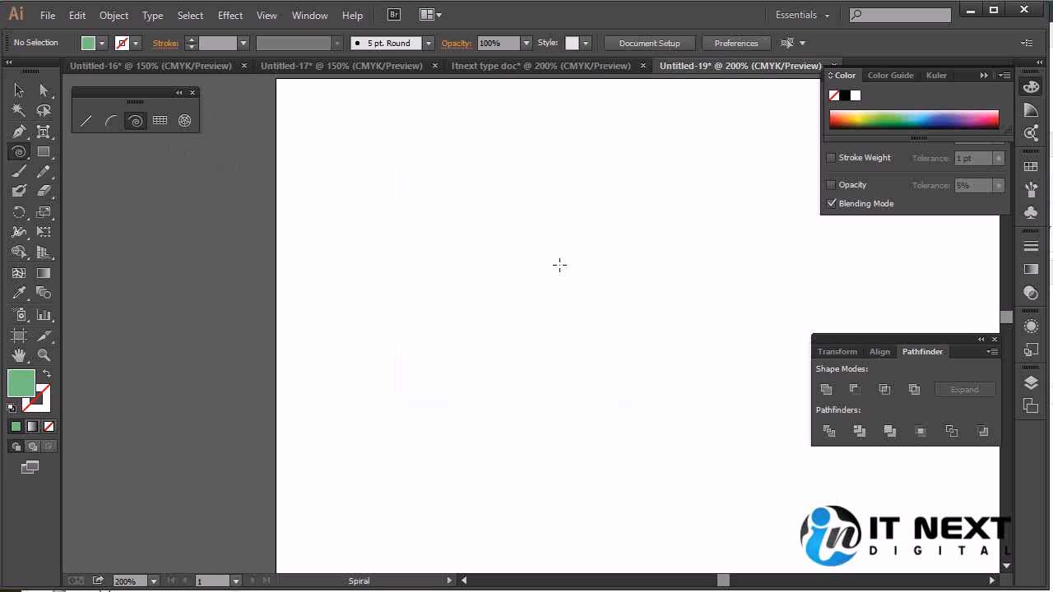
# Try creating a spiral from numeric settings with 100 segments, and undo it
pyautogui.click(556, 261)
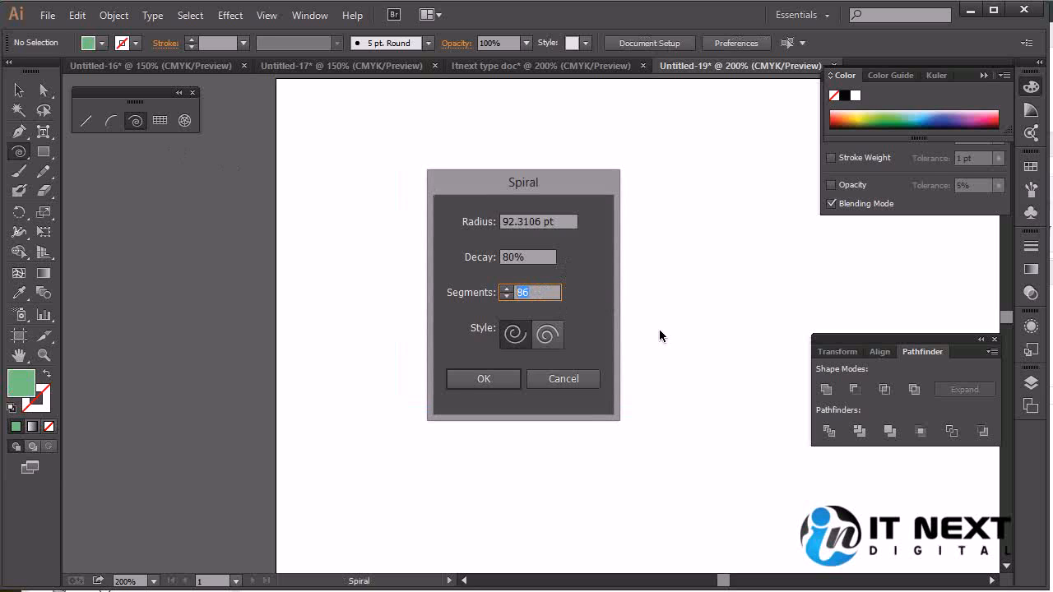
pyautogui.write('100')
pyautogui.click(536, 339)
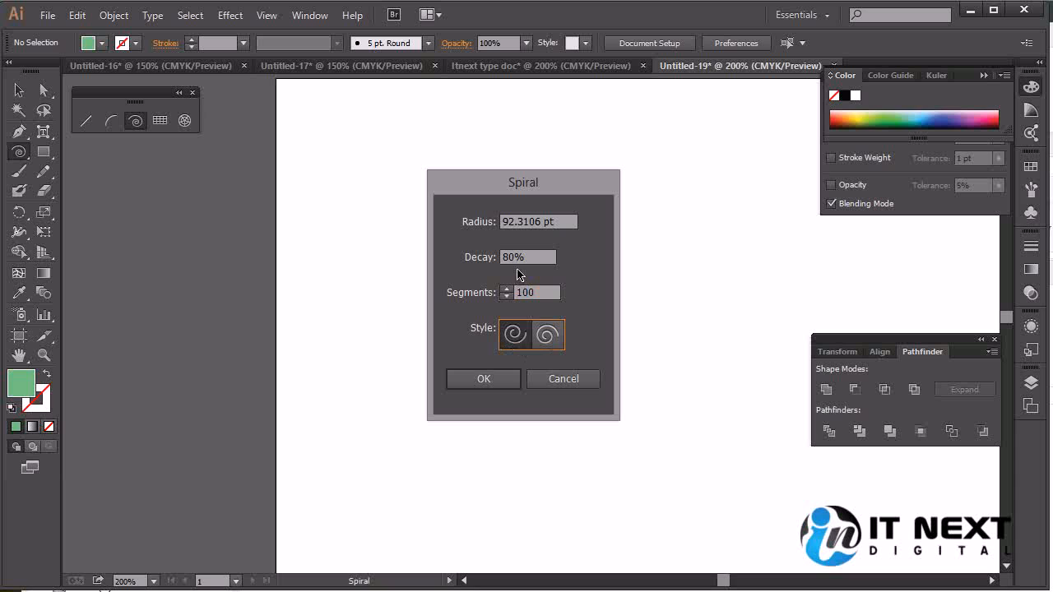
pyautogui.click(482, 380)
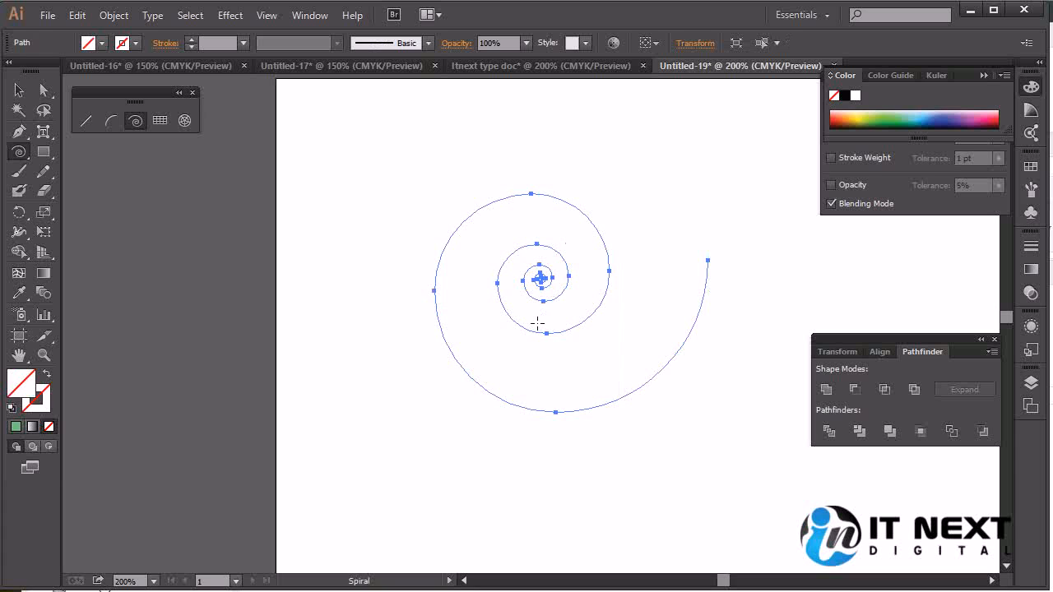
pyautogui.hotkey('ctrl', 'z')
# Try drawing a spiral freehand while varying its size and shape, and undo it
pyautogui.moveTo(480, 282); pyautogui.dragTo(642, 379)
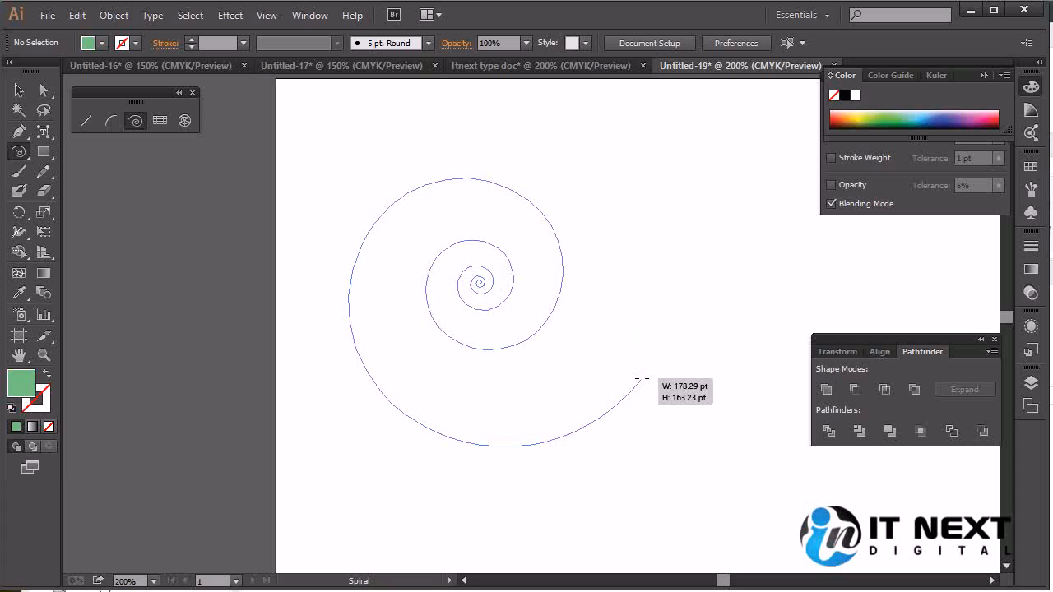
pyautogui.moveTo(641, 380)
pyautogui.mouseDown()
pyautogui.moveTo(623, 346)
pyautogui.moveTo(632, 357)
pyautogui.mouseUp()
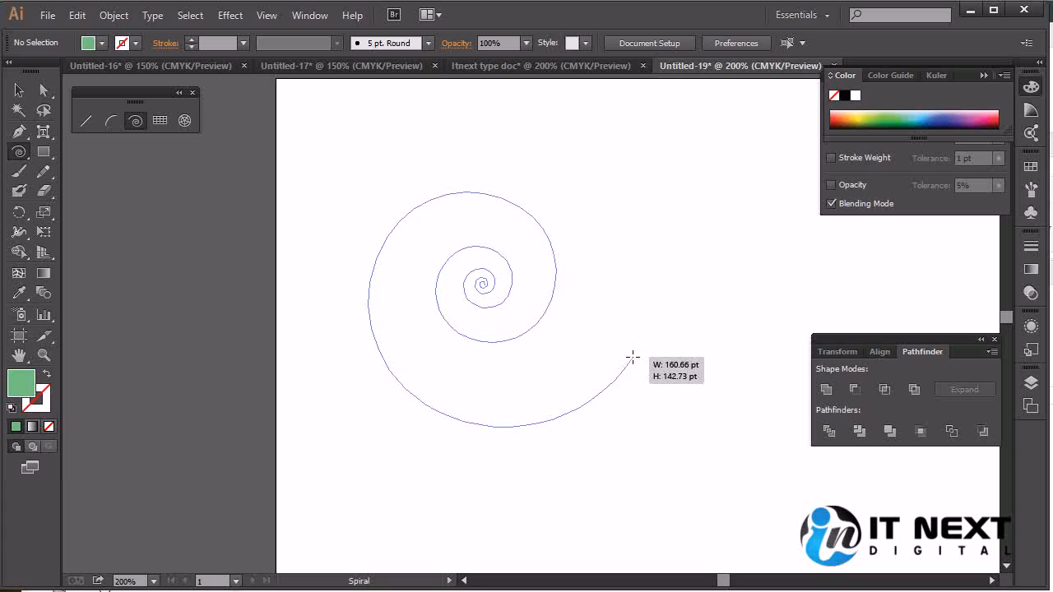
pyautogui.moveTo(632, 357)
pyautogui.mouseDown()
pyautogui.moveTo(646, 379)
pyautogui.moveTo(628, 363)
pyautogui.mouseUp()
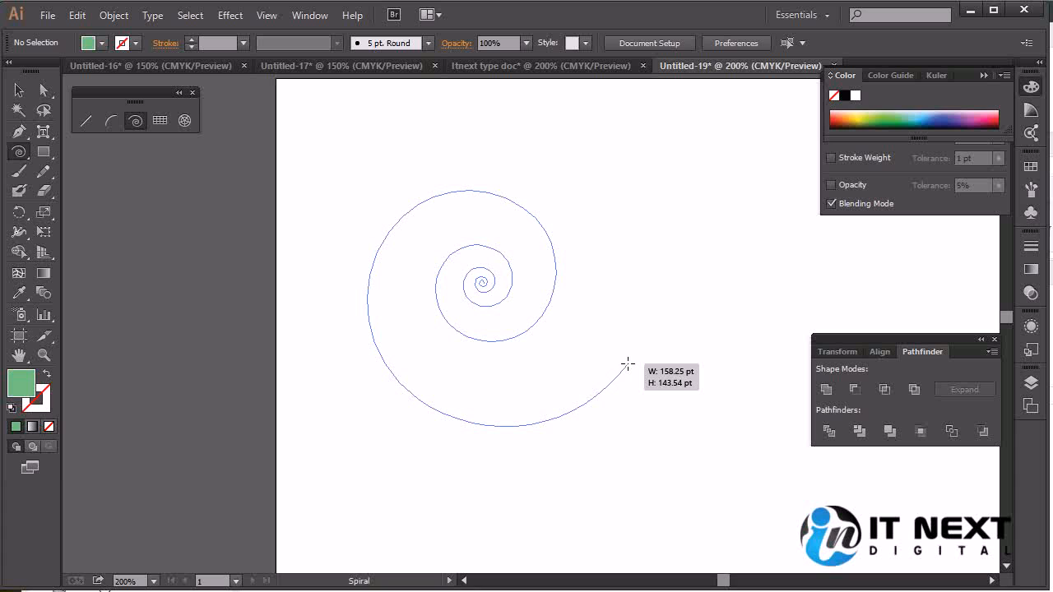
pyautogui.moveTo(628, 363)
pyautogui.mouseDown()
pyautogui.moveTo(679, 438)
pyautogui.moveTo(505, 280)
pyautogui.moveTo(559, 370)
pyautogui.moveTo(533, 350)
pyautogui.moveTo(502, 291)
pyautogui.moveTo(623, 443)
pyautogui.moveTo(630, 433)
pyautogui.moveTo(529, 364)
pyautogui.moveTo(469, 301)
pyautogui.moveTo(553, 402)
pyautogui.moveTo(661, 469)
pyautogui.moveTo(499, 343)
pyautogui.moveTo(676, 466)
pyautogui.moveTo(518, 365)
pyautogui.moveTo(449, 293)
pyautogui.moveTo(557, 414)
pyautogui.moveTo(407, 280)
pyautogui.moveTo(586, 439)
pyautogui.moveTo(408, 317)
pyautogui.moveTo(527, 418)
pyautogui.moveTo(459, 372)
pyautogui.mouseUp()
pyautogui.hotkey('ctrl', 'z')
# Try creating a spiral from numeric settings with 50 segments, and undo it
pyautogui.click(345, 257)
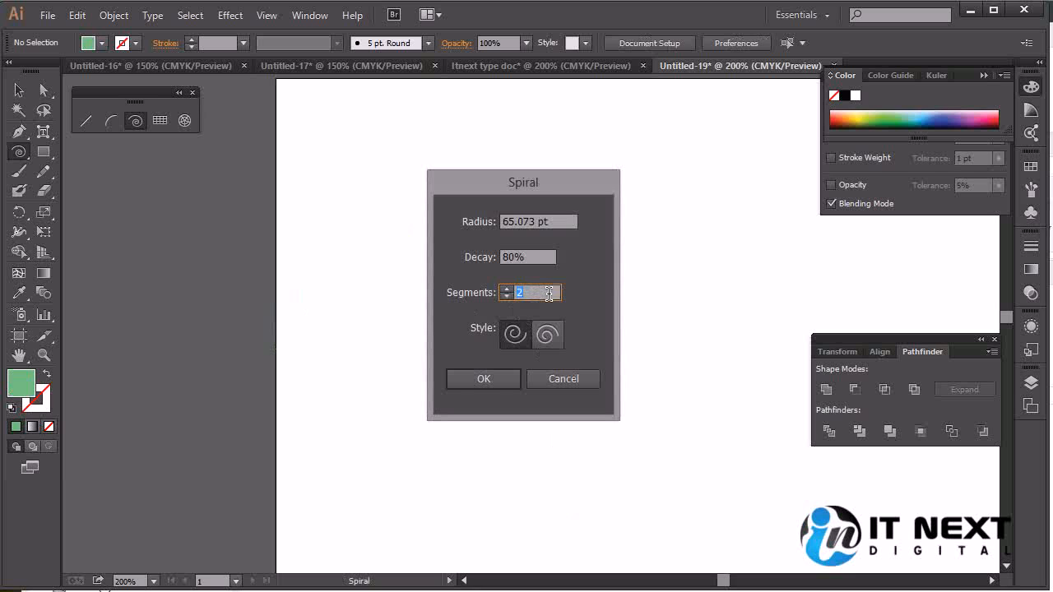
pyautogui.write('50')
pyautogui.click(484, 379)
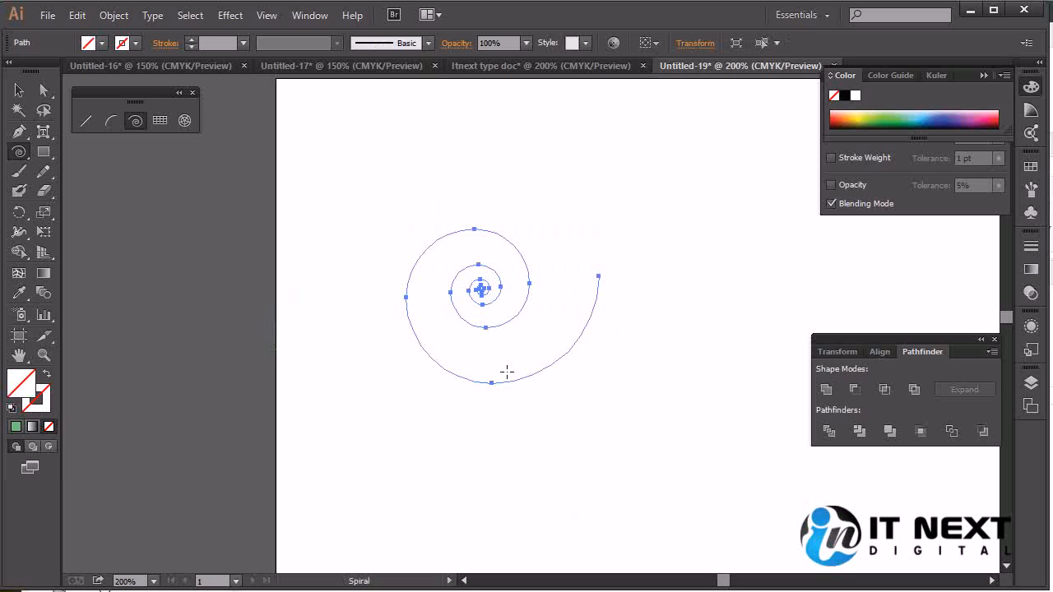
pyautogui.hotkey('ctrl', 'z')
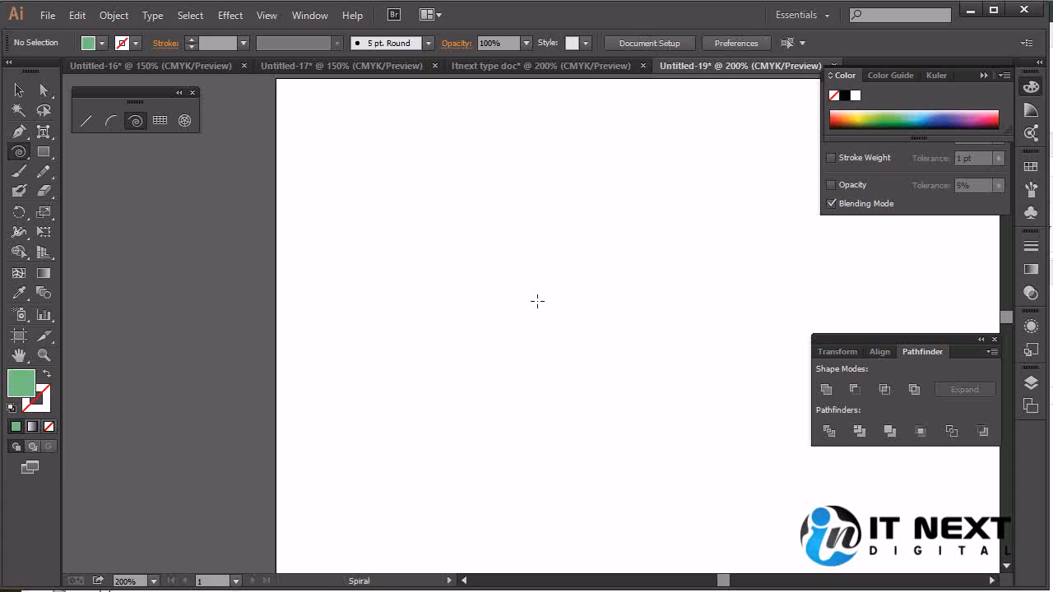
# Try a spiral of 65.073 pt radius with 100 segments, and delete it after examining its centre up close
pyautogui.click(557, 331)
pyautogui.write('100')
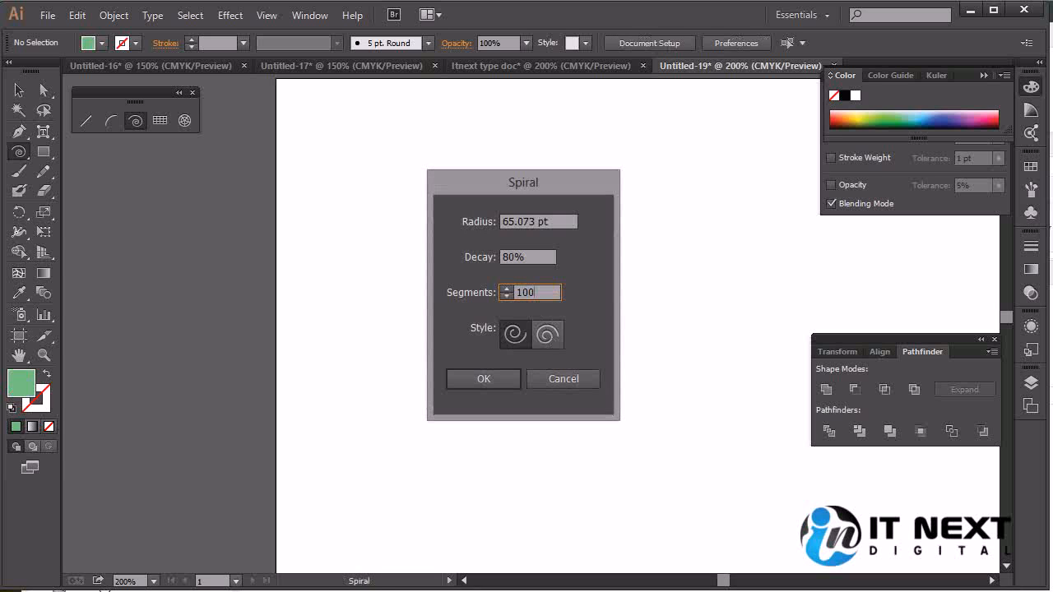
pyautogui.click(486, 381)
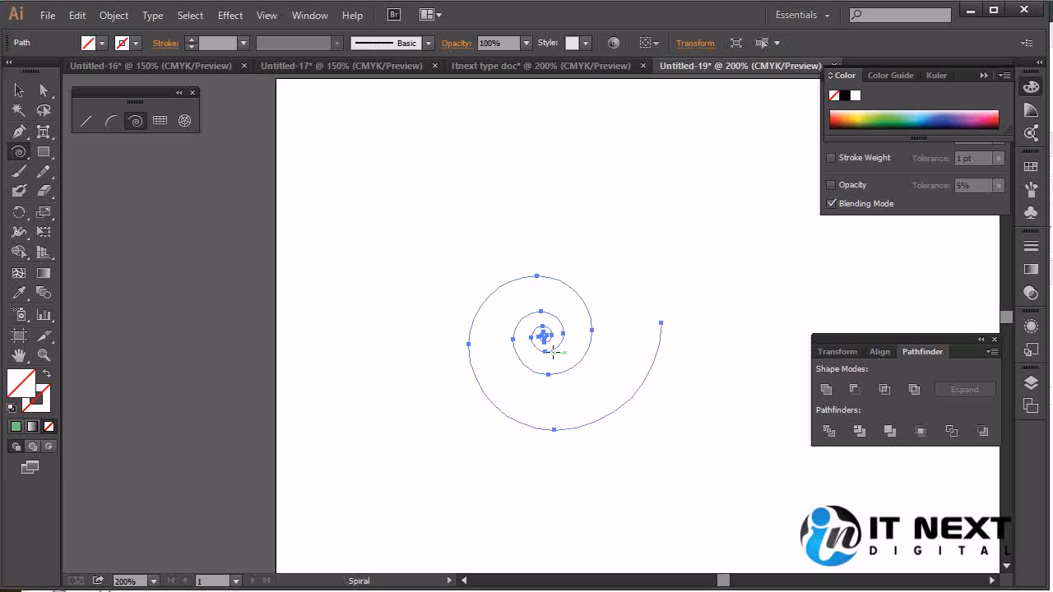
pyautogui.hotkey('ctrl', '=')
pyautogui.hotkey('ctrl', '=')
pyautogui.hotkey('ctrl', '=')
pyautogui.hotkey('ctrl', '=')
pyautogui.hotkey('ctrl', '=')
pyautogui.hotkey('ctrl', '=')
pyautogui.hotkey('ctrl', '=')
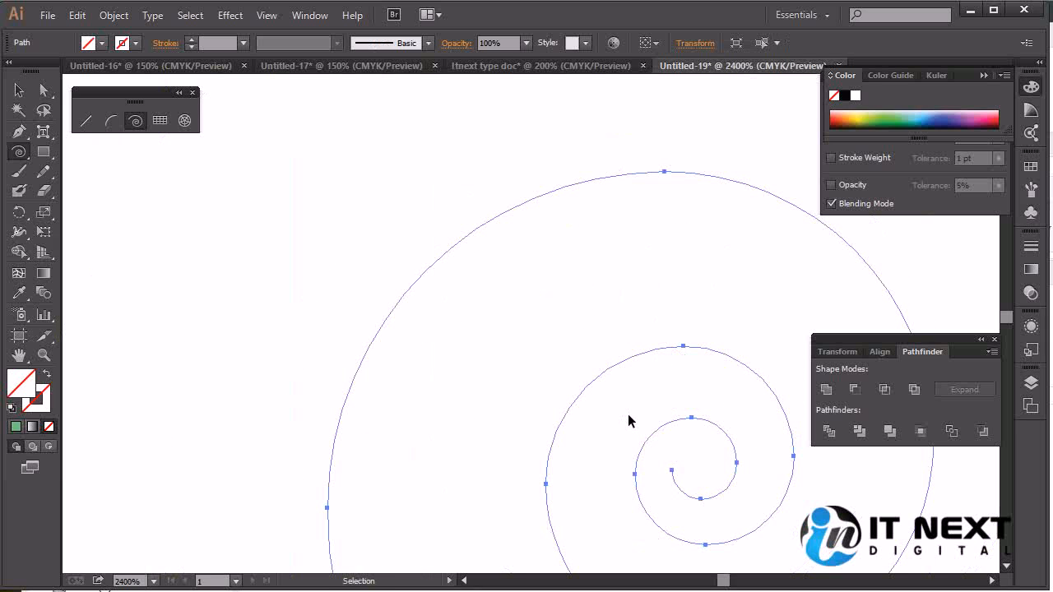
pyautogui.press('Delete')
pyautogui.hotkey('ctrl', '-')
pyautogui.hotkey('ctrl', '-')
pyautogui.hotkey('ctrl', '-')
pyautogui.hotkey('ctrl', '-')
pyautogui.hotkey('ctrl', '-')
pyautogui.hotkey('ctrl', '-')
pyautogui.hotkey('ctrl', '-')
pyautogui.hotkey('ctrl', '-')
pyautogui.hotkey('ctrl', '-')
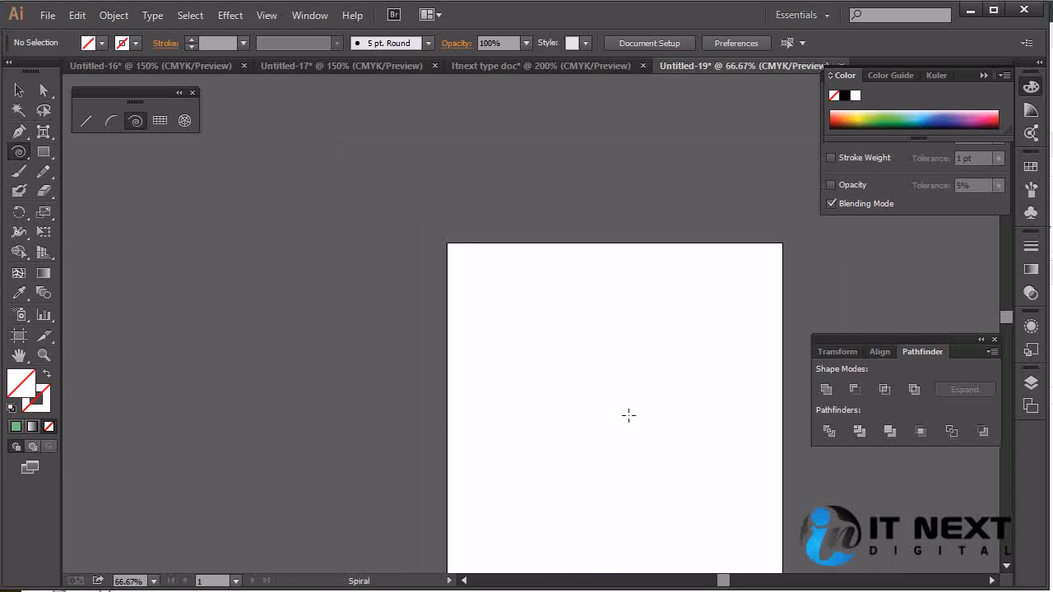
# Create a spiral with 65.073 pt radius, 80% decay and 100 segments on the artboard, and fill it dark green
pyautogui.click(548, 374)
pyautogui.click(483, 378)
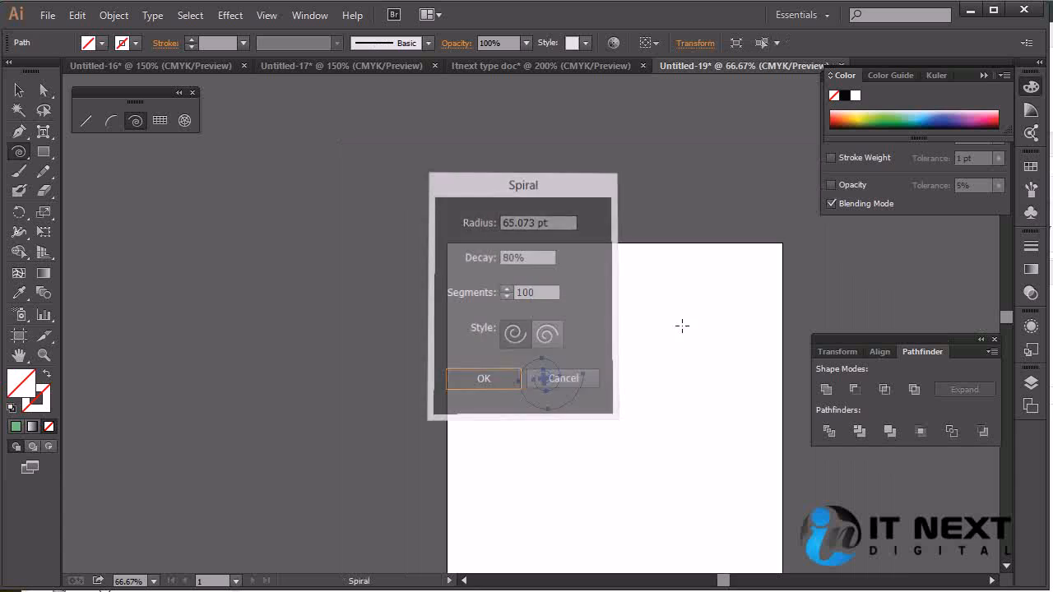
pyautogui.click(895, 118)
pyautogui.click(19, 91)
pyautogui.click(623, 355)
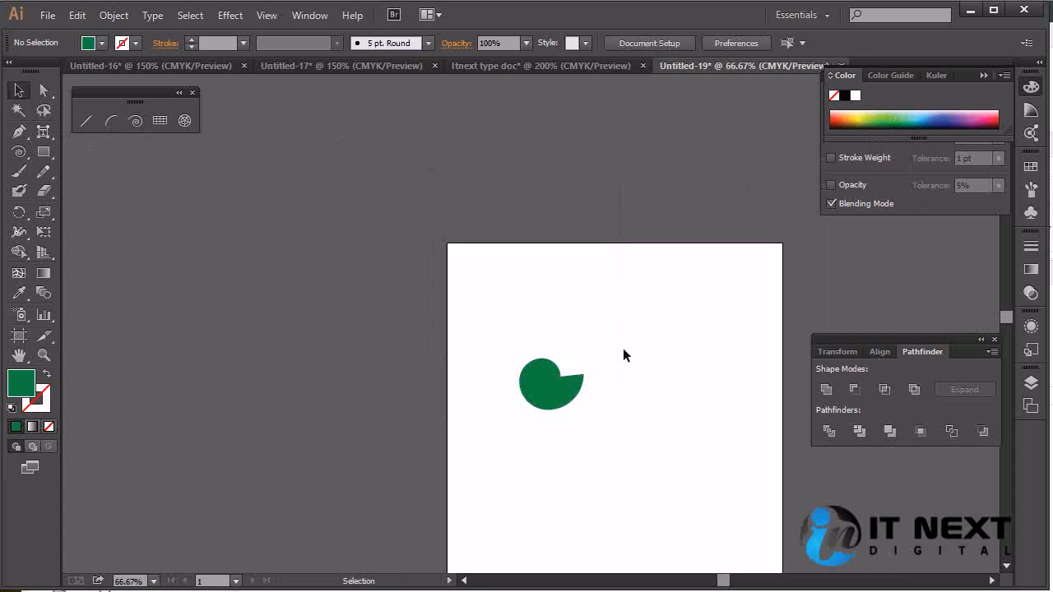
# Swap the spiral's dark green fill to its stroke, leaving no fill, and move it toward the artboard's upper-left corner
pyautogui.hotkey('ctrl', '+')
pyautogui.hotkey('ctrl', '+')
pyautogui.hotkey('ctrl', '+')
pyautogui.moveTo(631, 457); pyautogui.dragTo(496, 292)
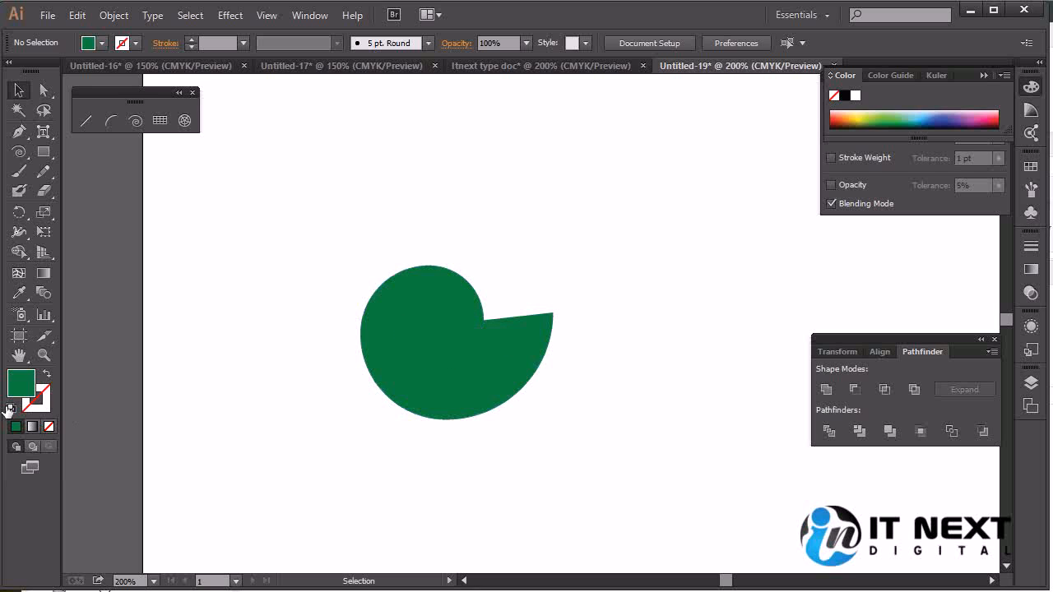
pyautogui.click(49, 426)
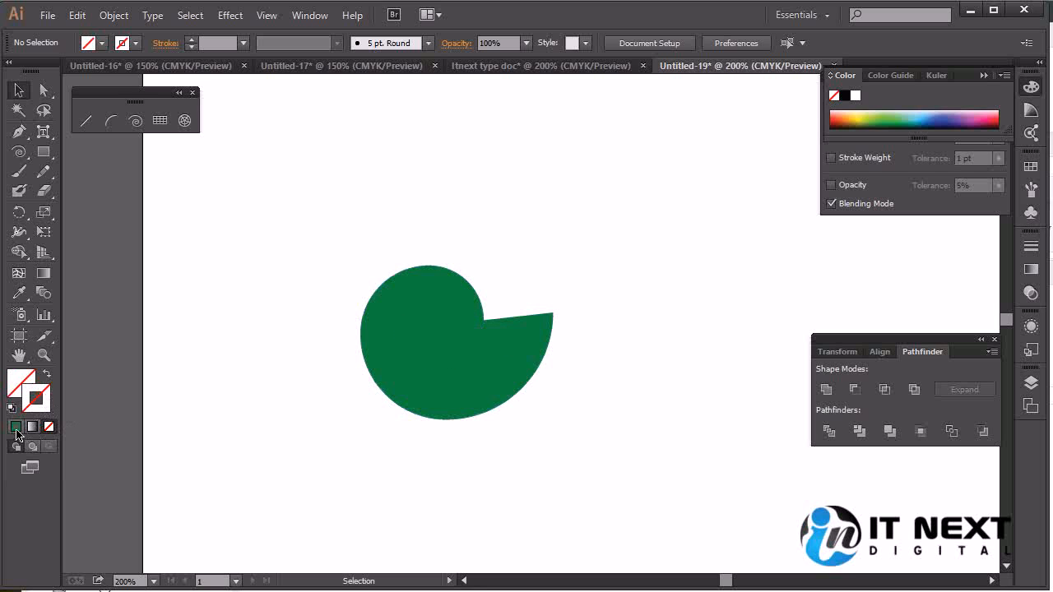
pyautogui.click(16, 427)
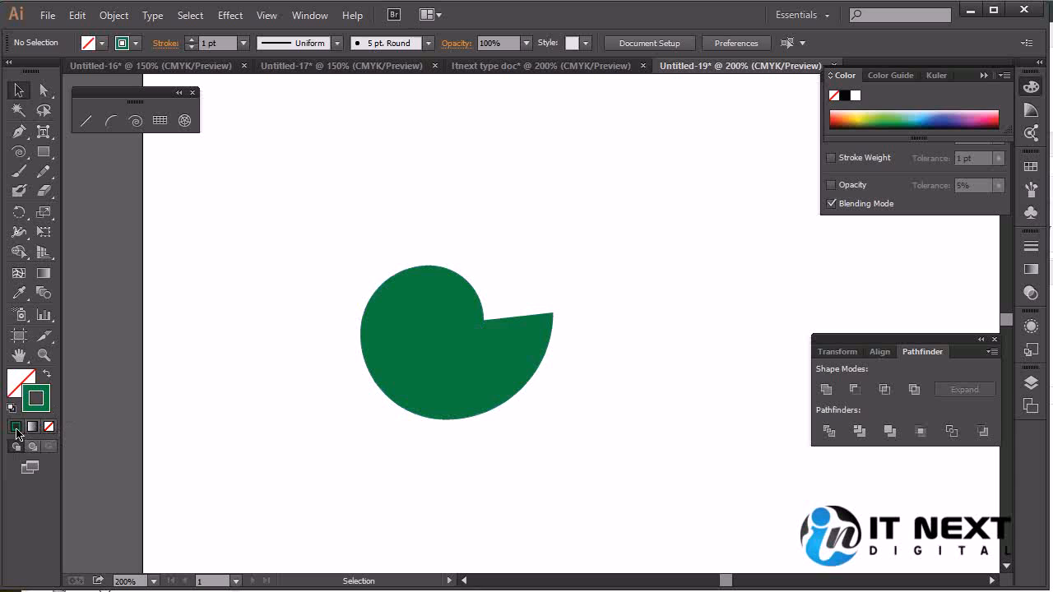
pyautogui.click(526, 364)
pyautogui.hotkey('shift', 'x')
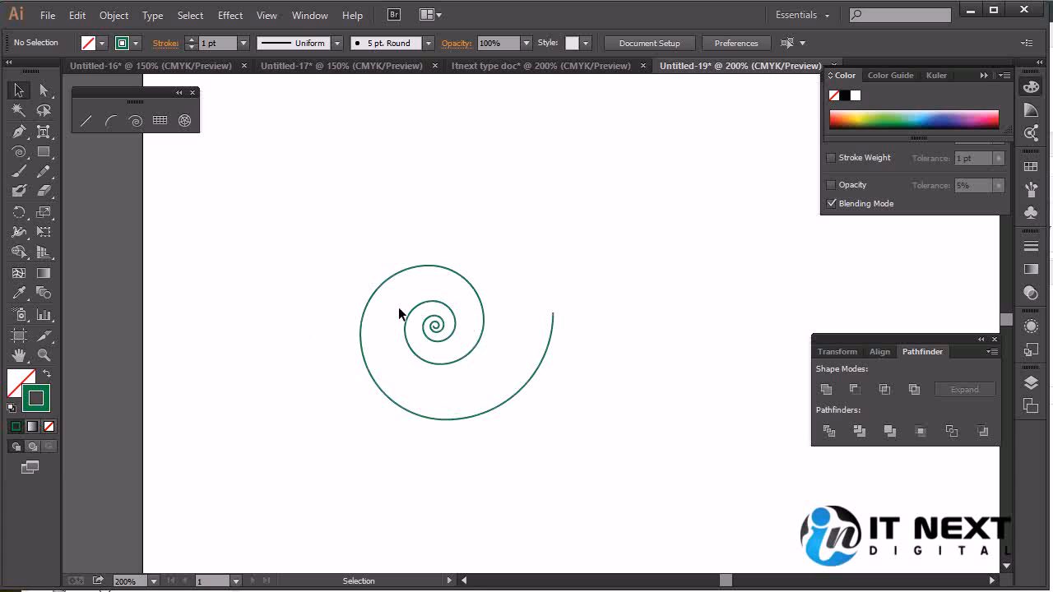
pyautogui.moveTo(435, 321); pyautogui.dragTo(337, 161)
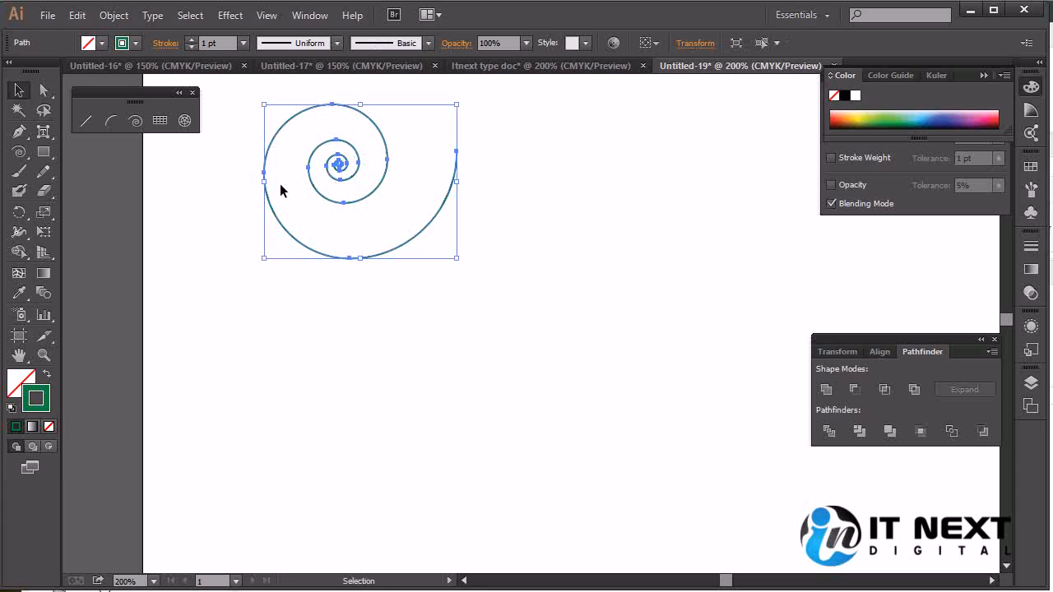
# Activate the Rectangular Grid tool
pyautogui.click(159, 122)
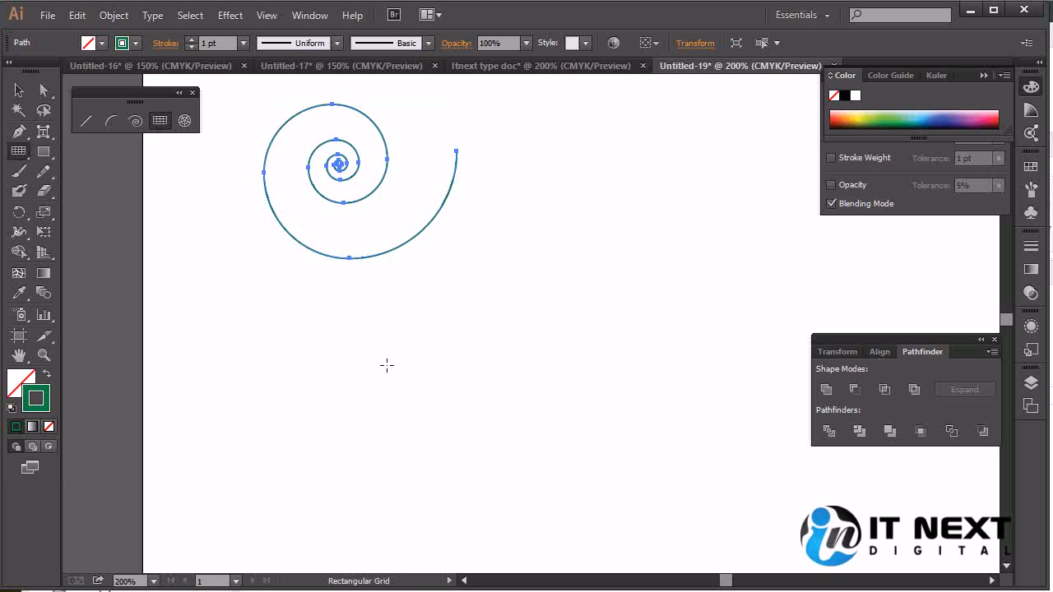